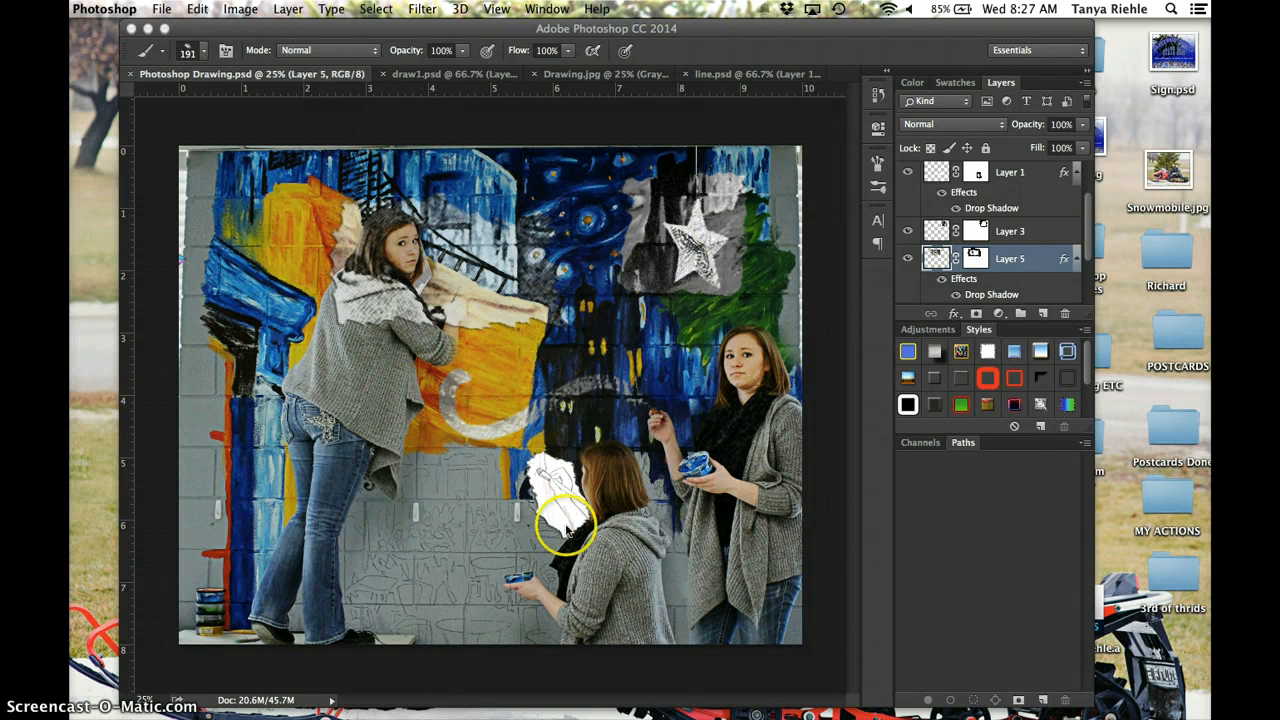
Copy the whole pencil drawing from Drawing.jpg into Photoshop Drawing.psd as a new layer and set its blend mode to Multiply.
click(555, 510)
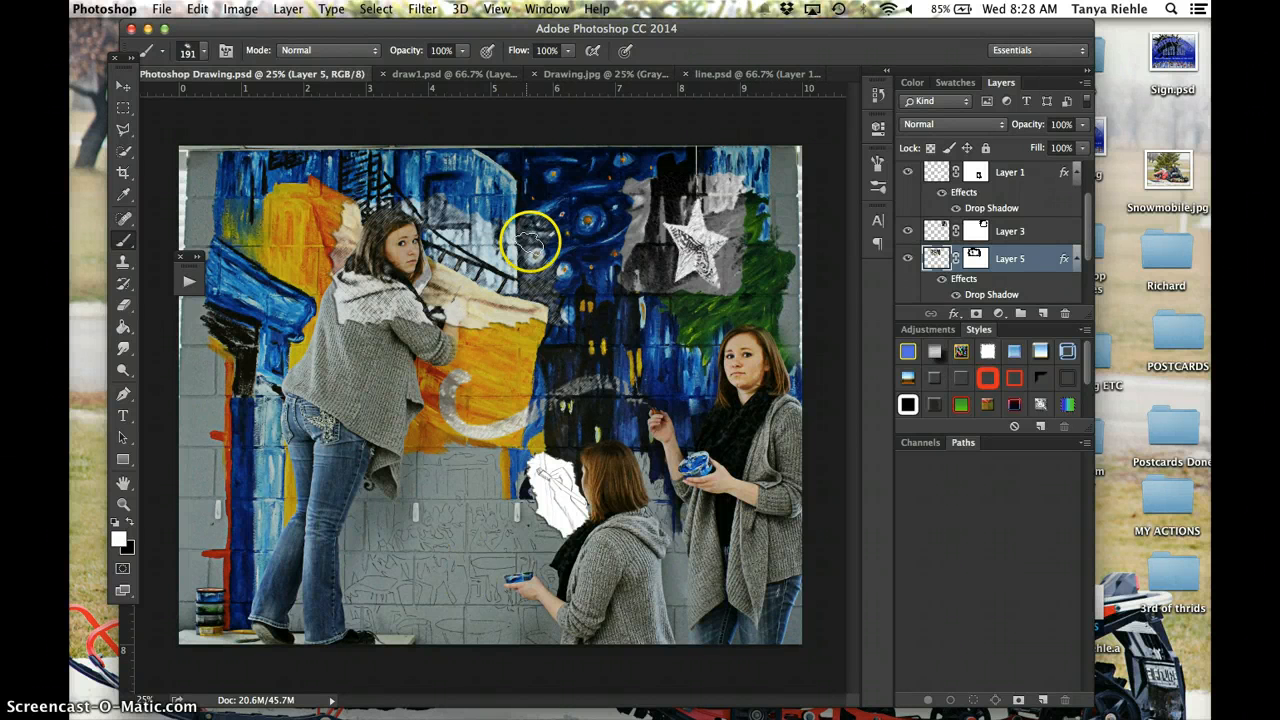
click(564, 75)
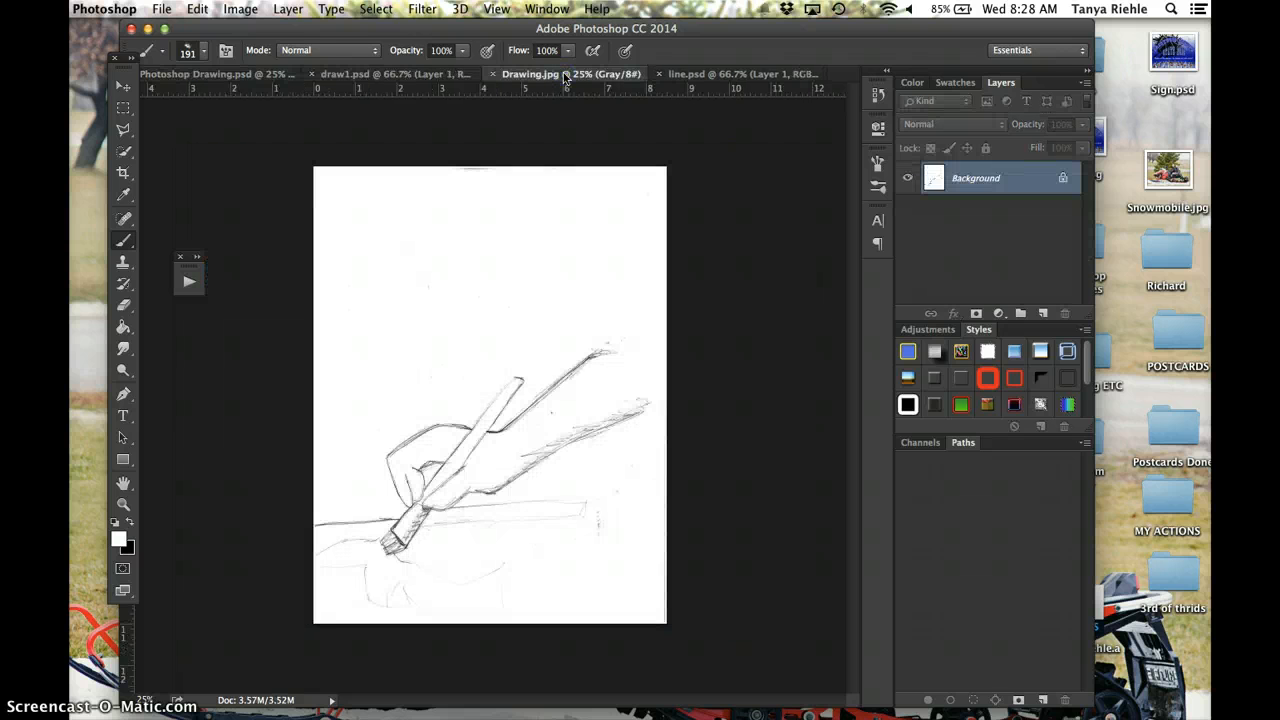
key(super+a)
click(251, 73)
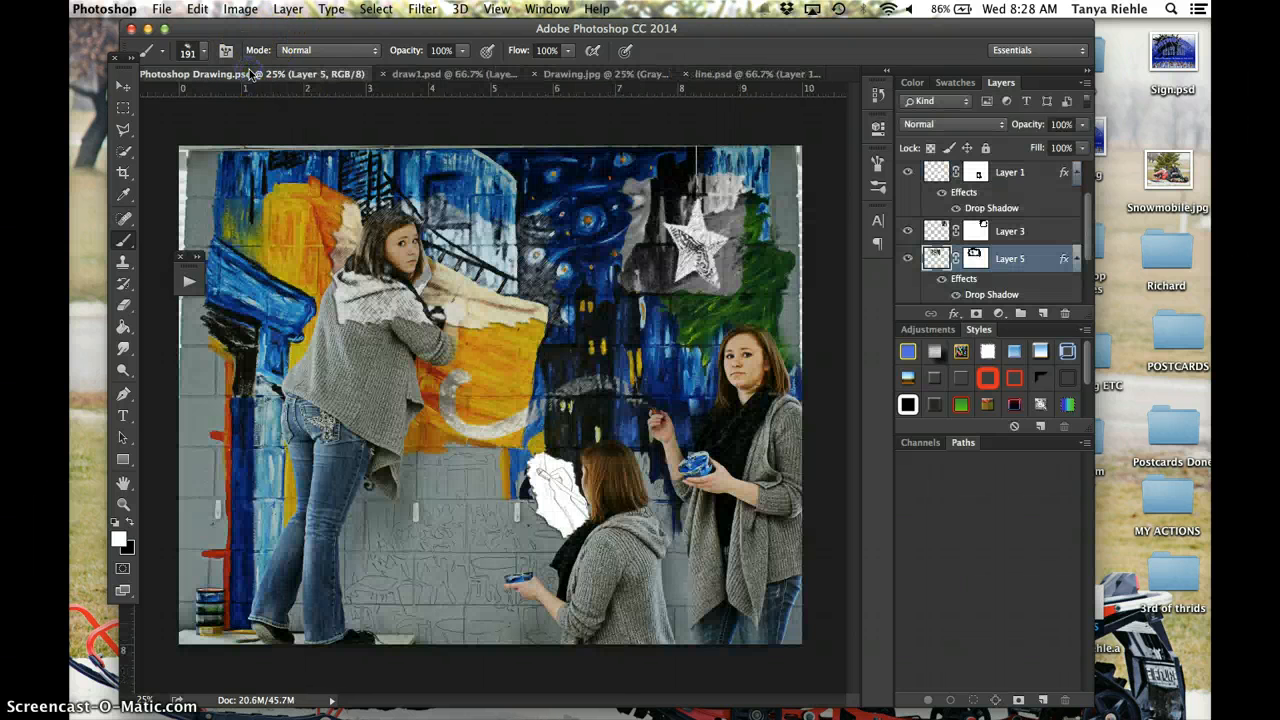
key(super+v)
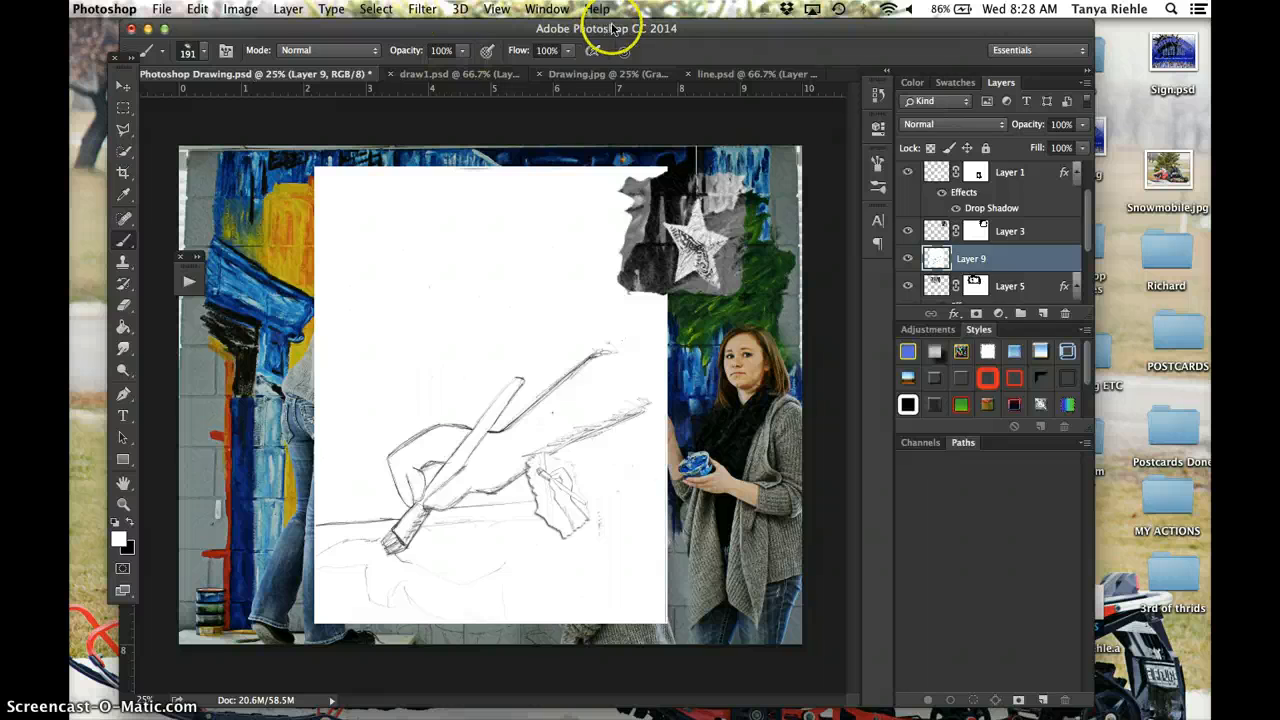
click(940, 124)
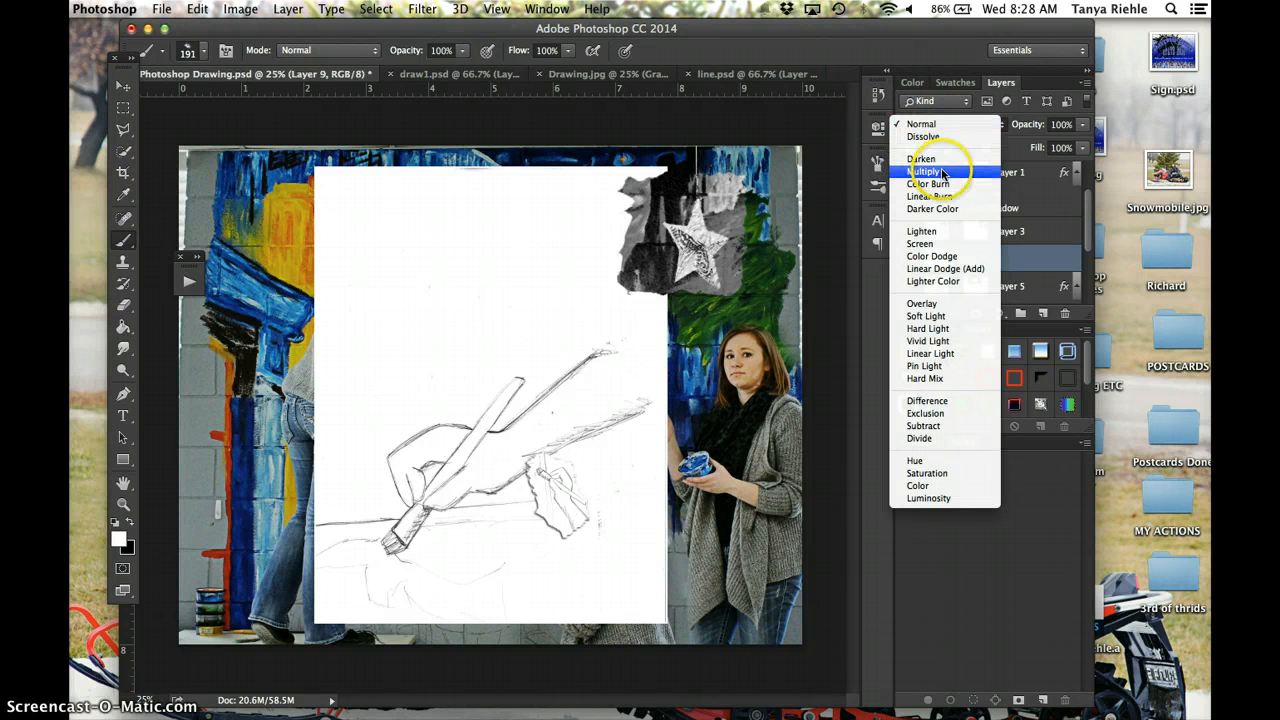
click(941, 172)
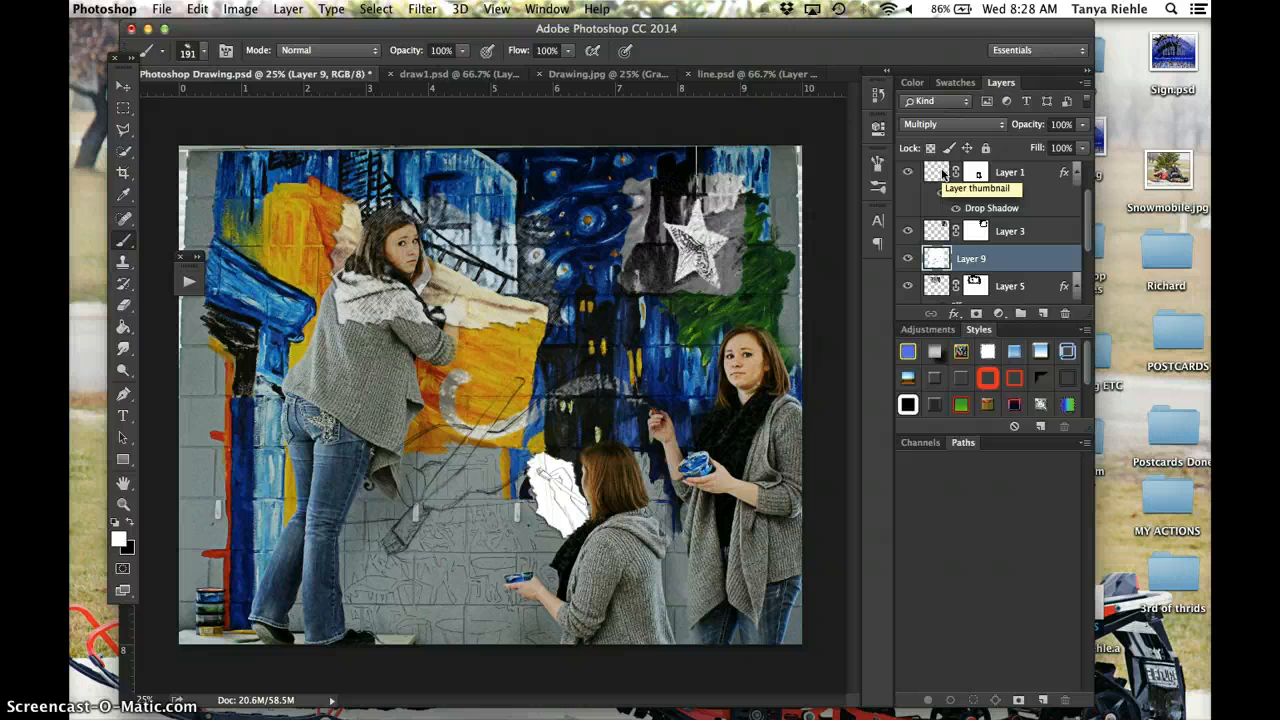
Try to rotate the pasted drawing about 93°, scale it to about 25% and place it over the white patch beside the kneeling figure.
key(super+t)
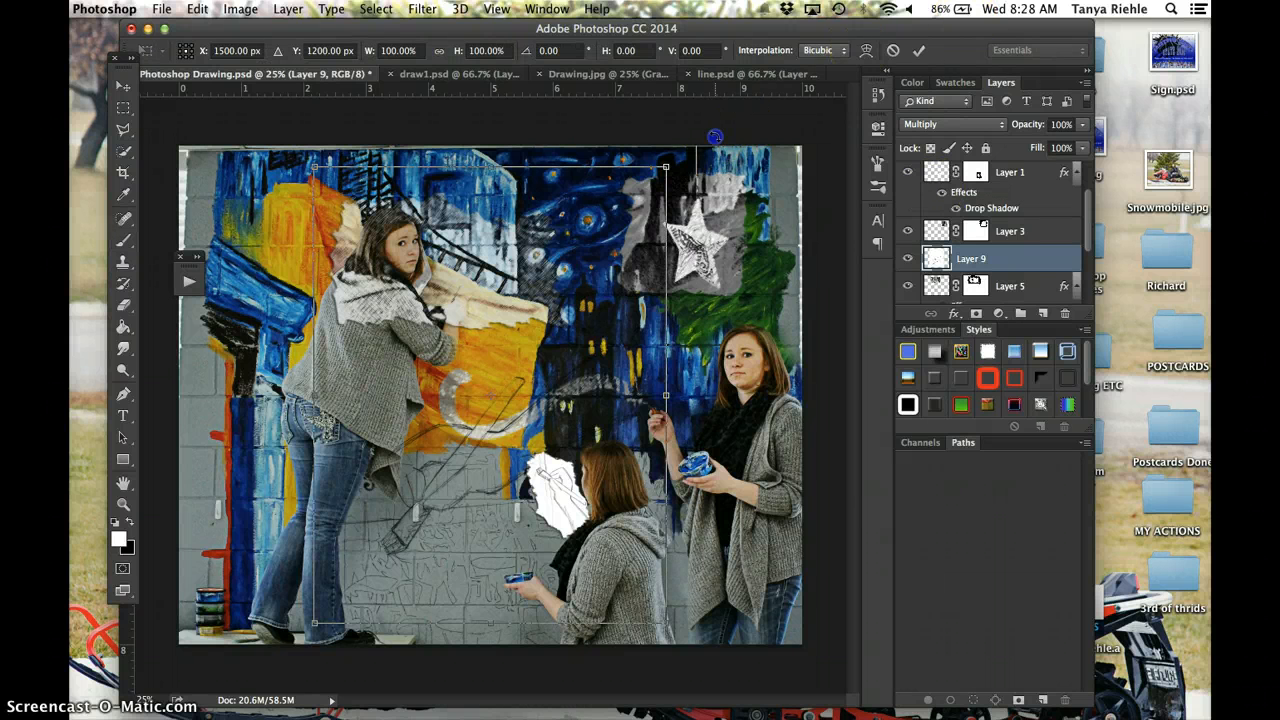
mouse_move(718, 138)
mouse_down()
mouse_move(814, 171)
mouse_move(780, 675)
mouse_up()
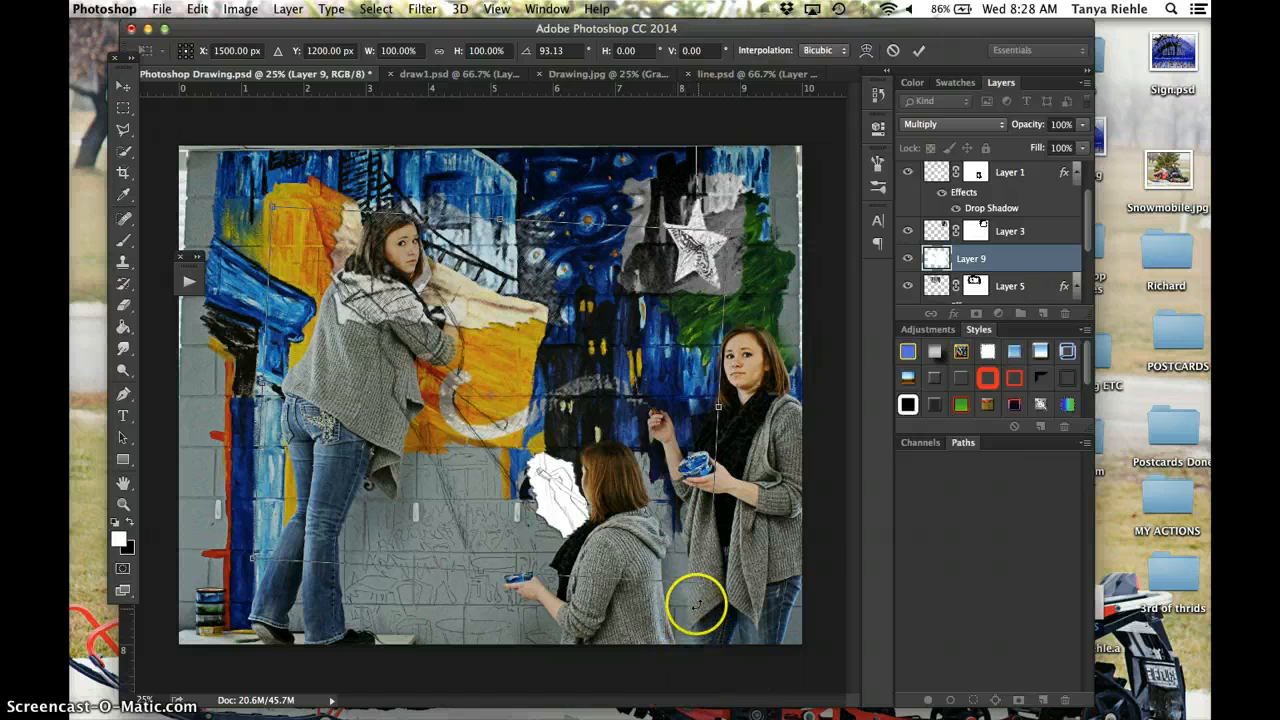
mouse_move(706, 586)
mouse_down()
mouse_move(623, 568)
mouse_move(535, 408)
mouse_move(411, 267)
mouse_up()
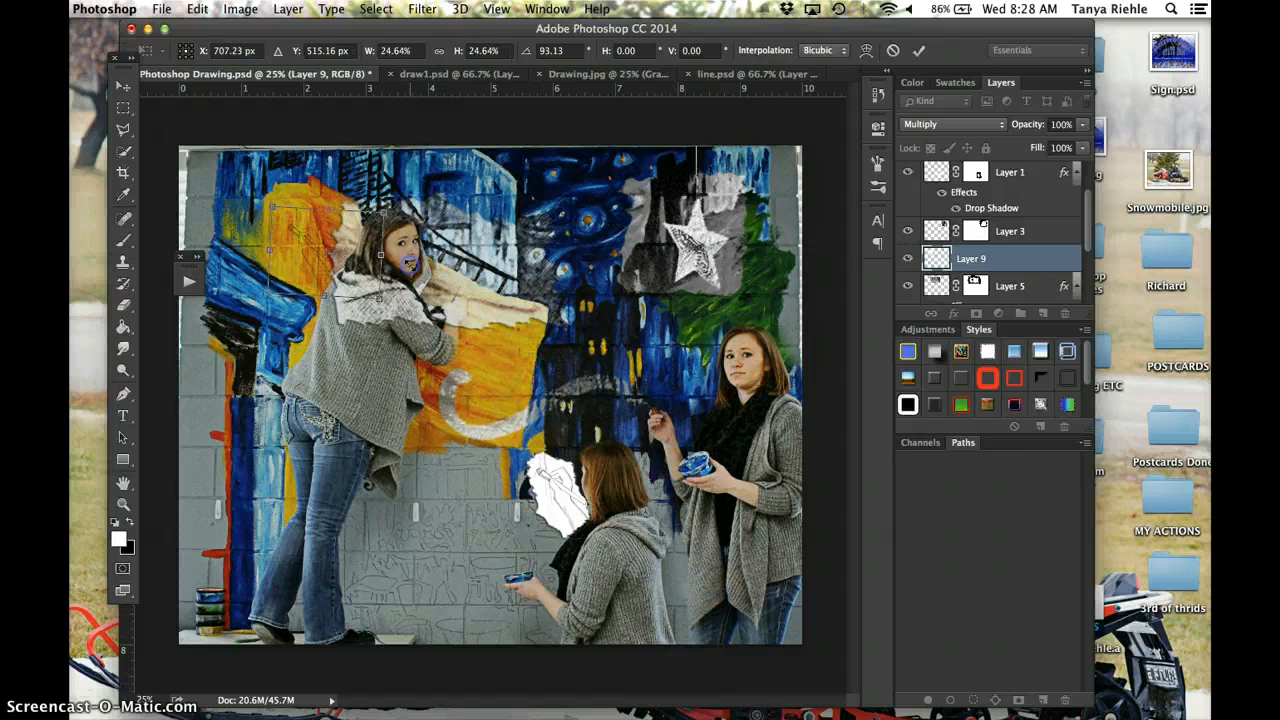
mouse_move(326, 276)
mouse_down()
mouse_move(461, 438)
mouse_move(578, 515)
mouse_up()
key(Return)
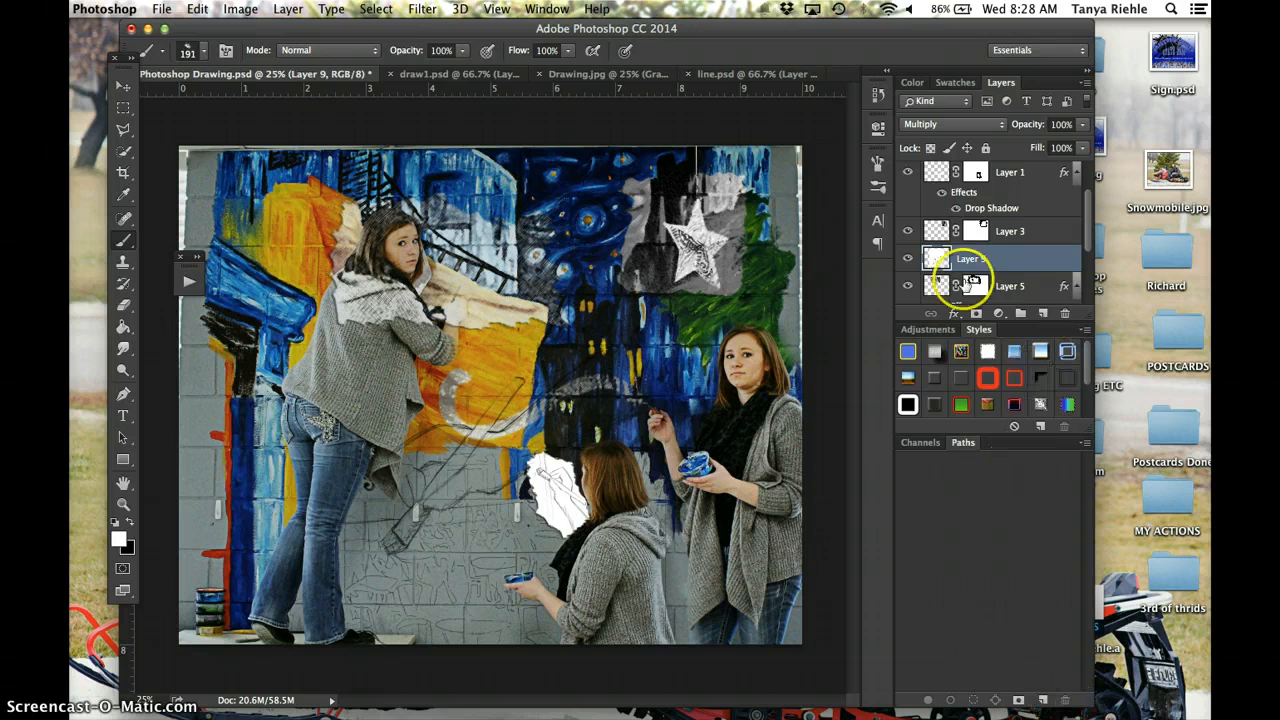
Delete the pasted pencil drawing layer from the mural composition.
click(1063, 313)
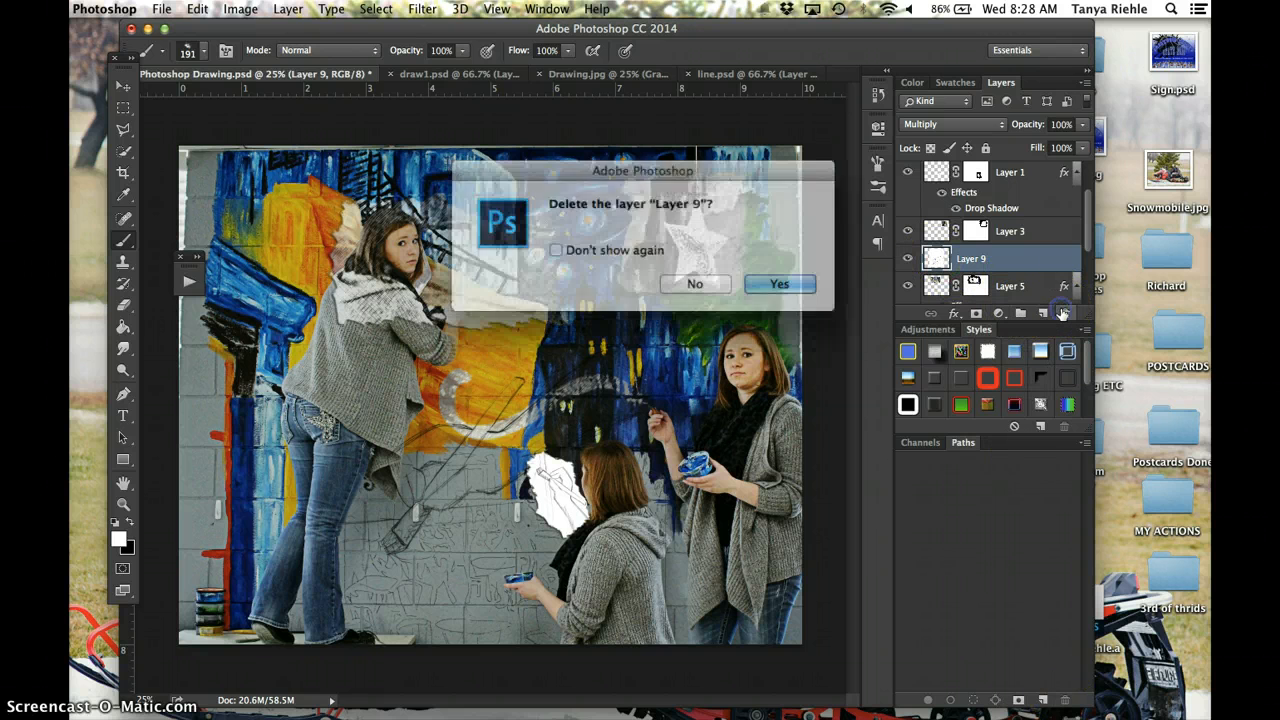
click(776, 278)
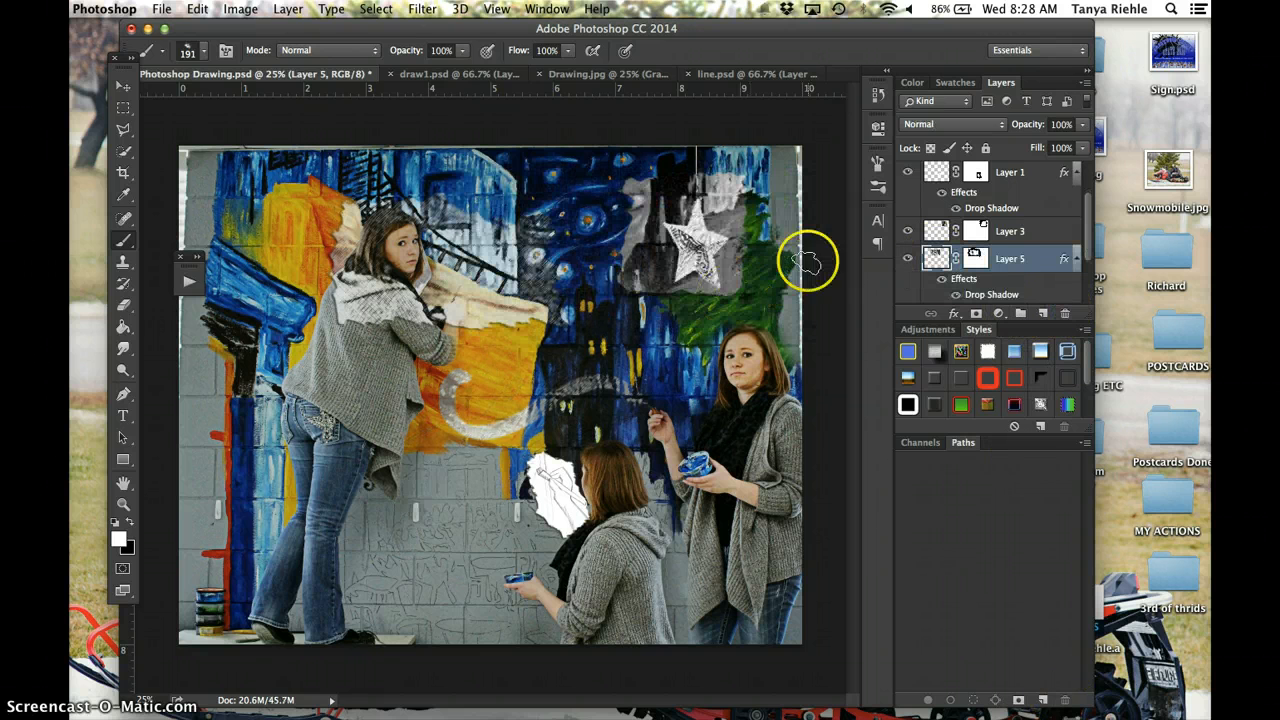
mouse_move(540, 460)
mouse_down()
mouse_move(551, 509)
mouse_move(549, 486)
mouse_move(558, 495)
mouse_up()
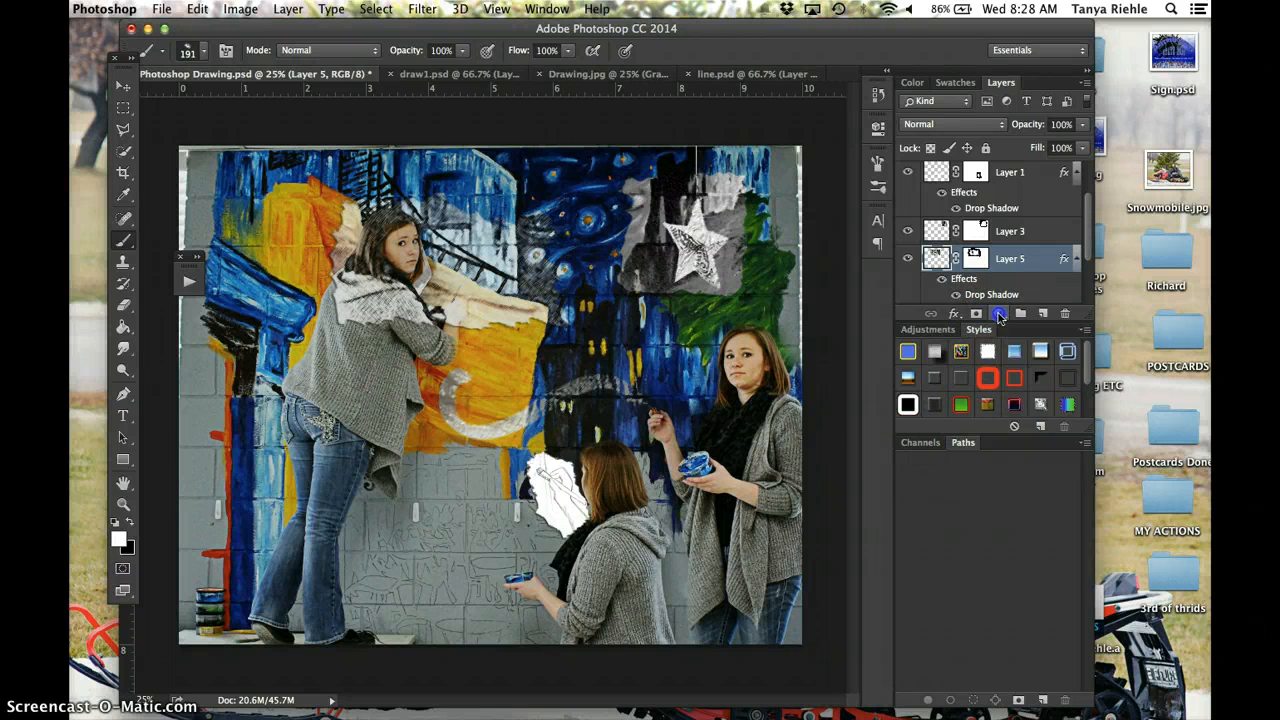
click(998, 314)
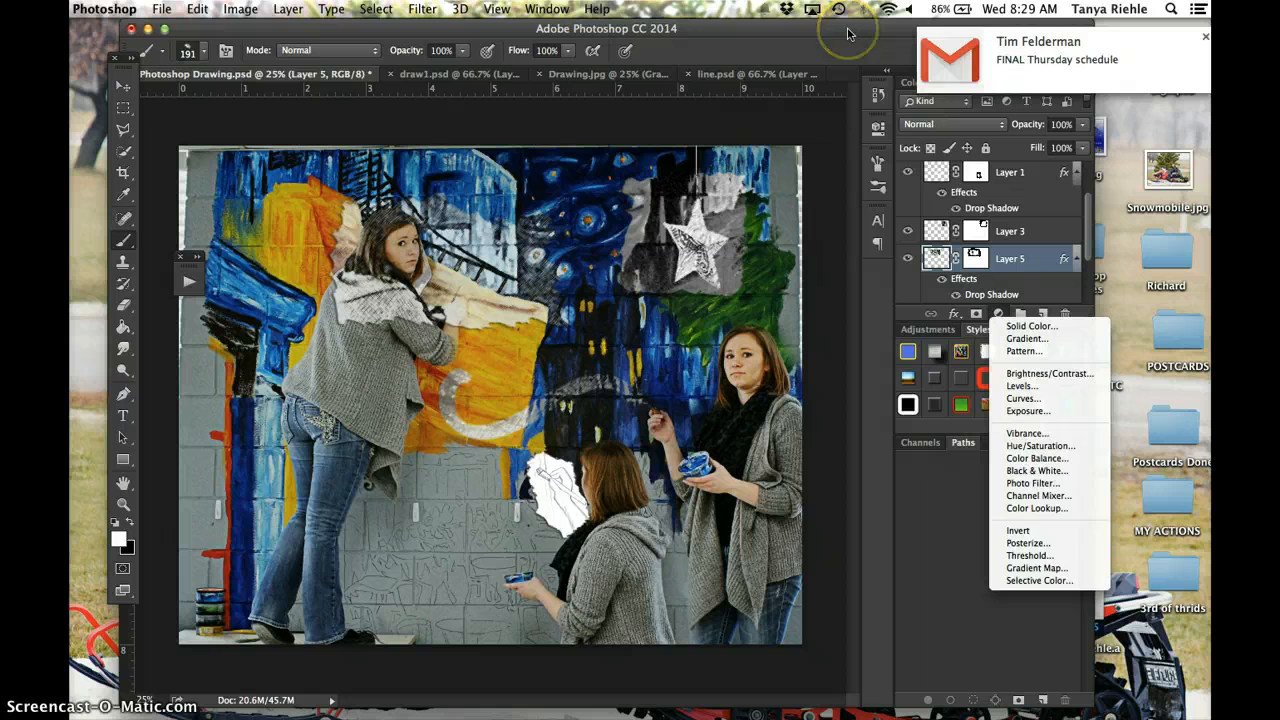
click(1205, 37)
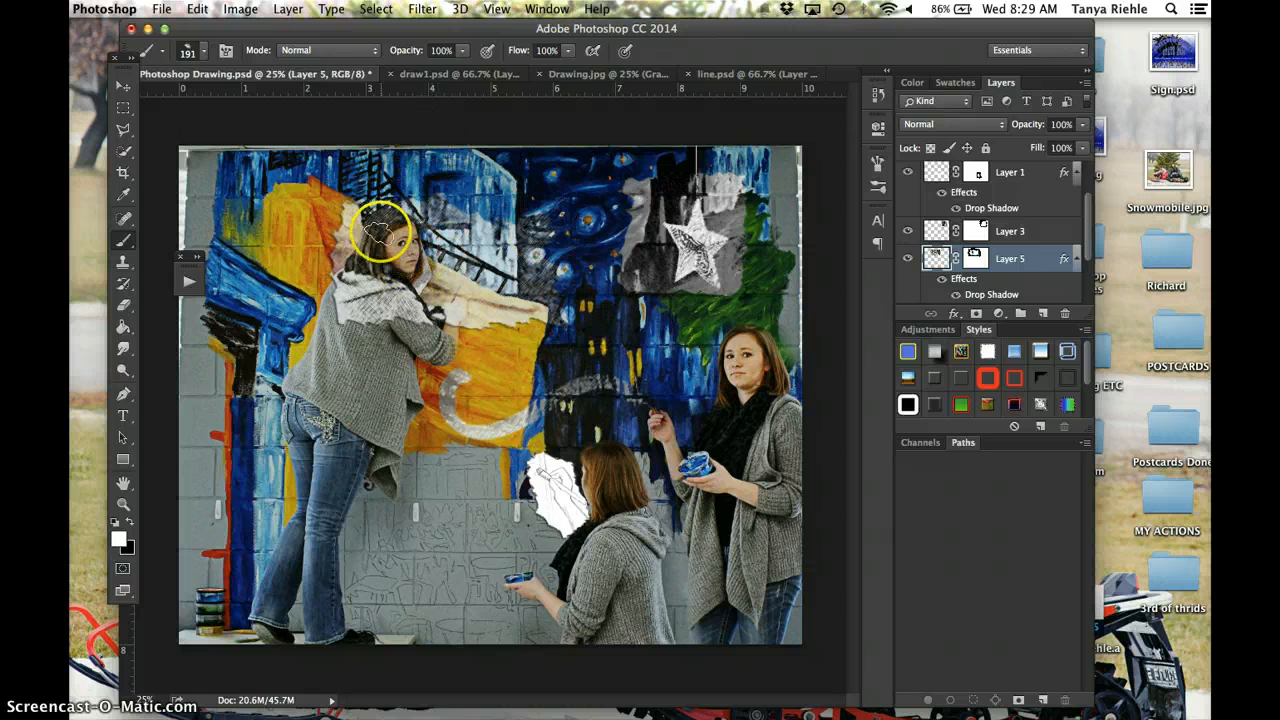
Activate the Rectangular Marquee tool and view the new-document settings for the Clipboard preset without creating a file.
click(123, 108)
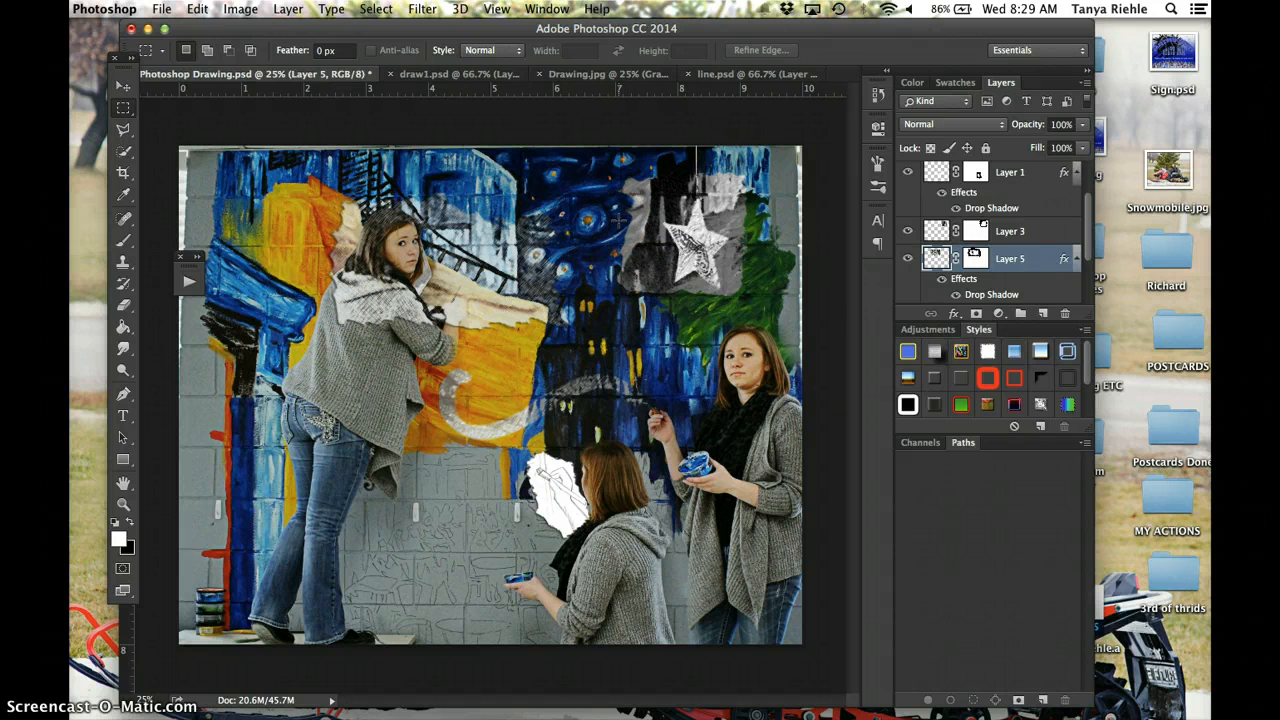
click(161, 9)
click(174, 36)
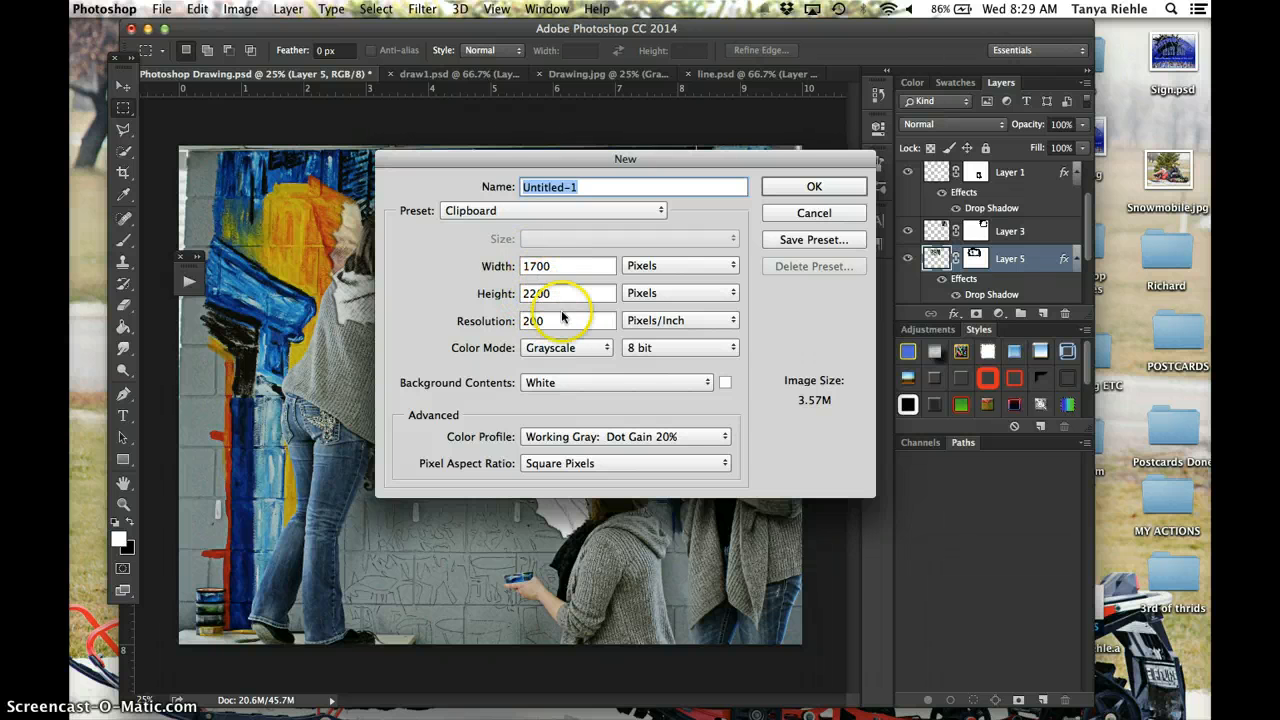
click(840, 189)
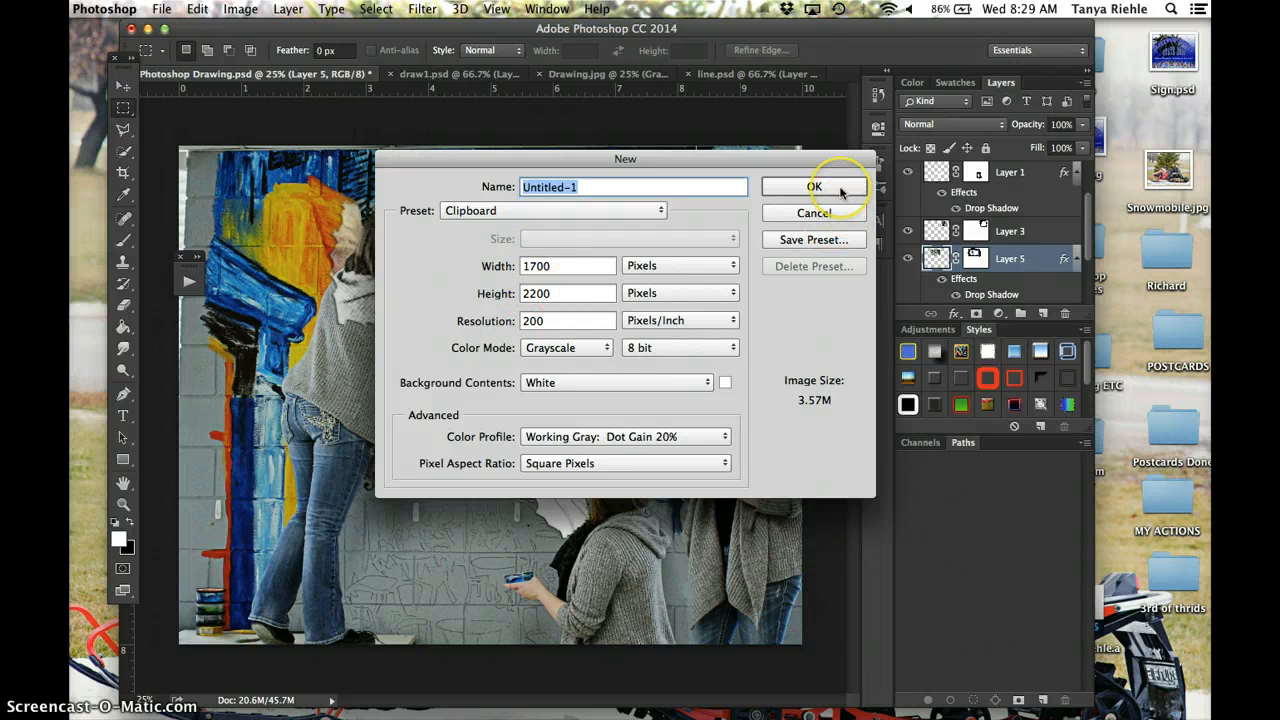
click(832, 213)
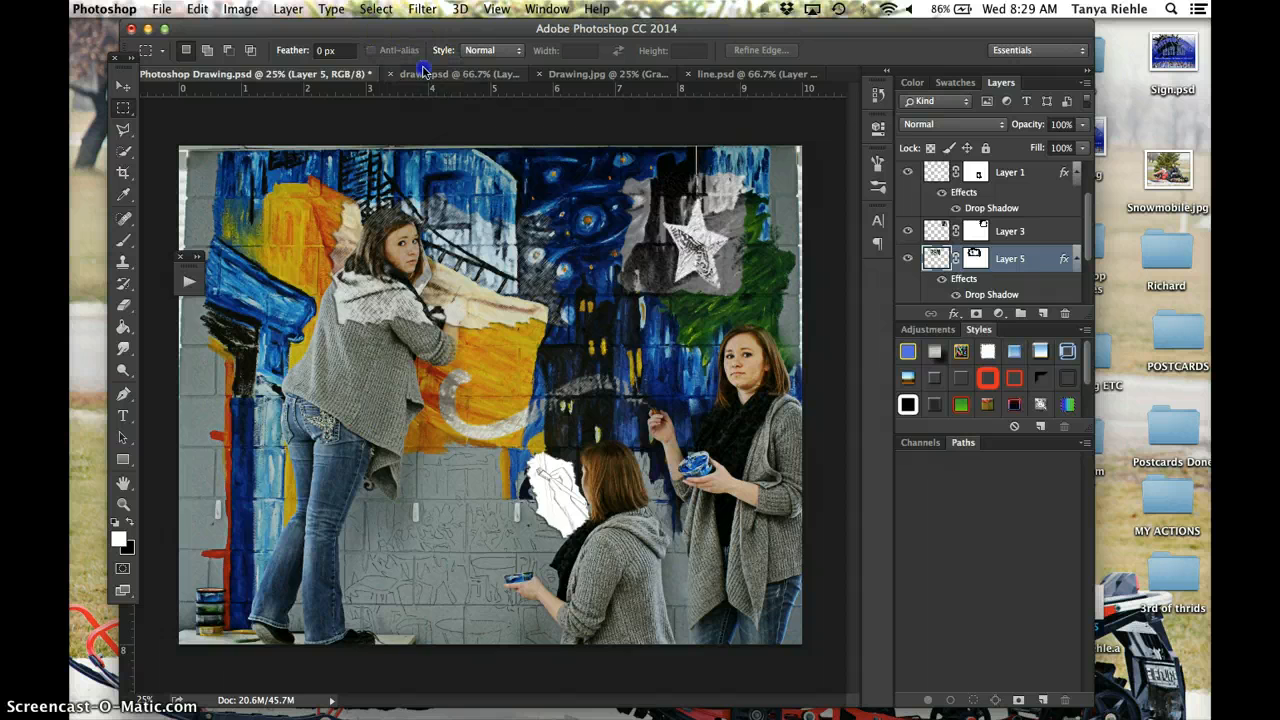
Switch to draw1.psd and preview the Chalk & Charcoal and Charcoal sketch filters in the Filter Gallery without applying them.
click(424, 73)
click(641, 155)
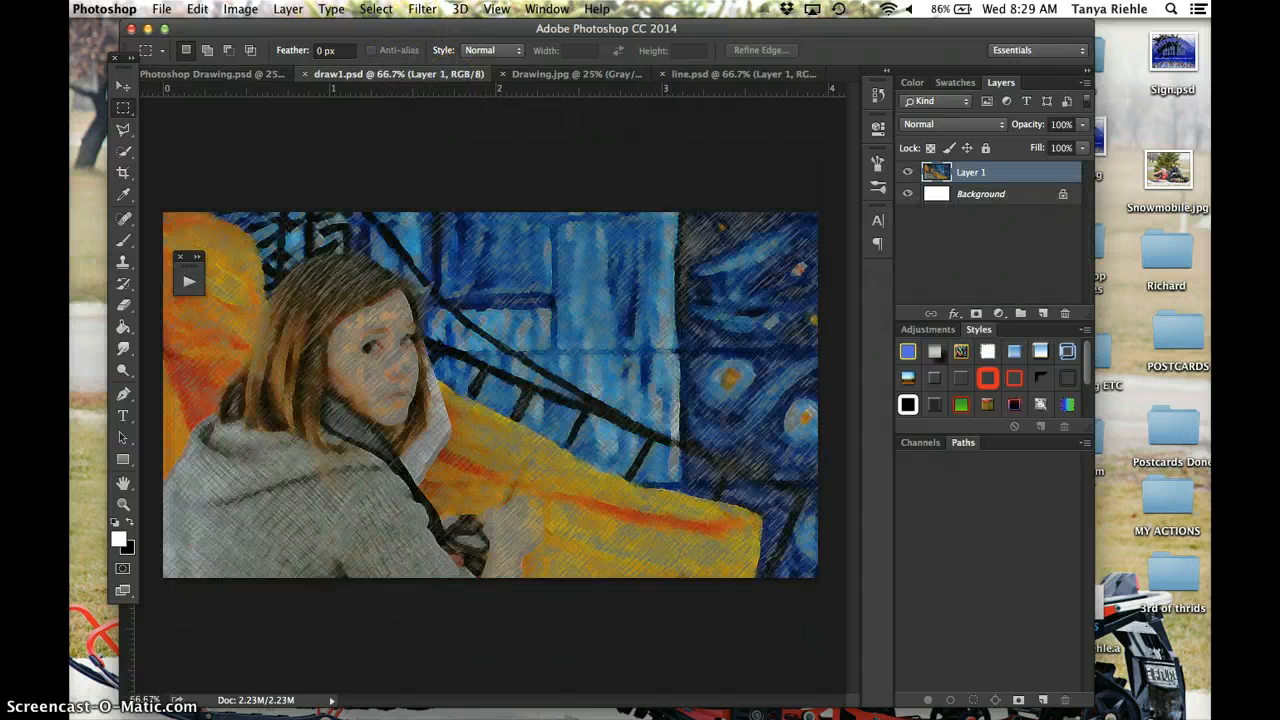
click(455, 8)
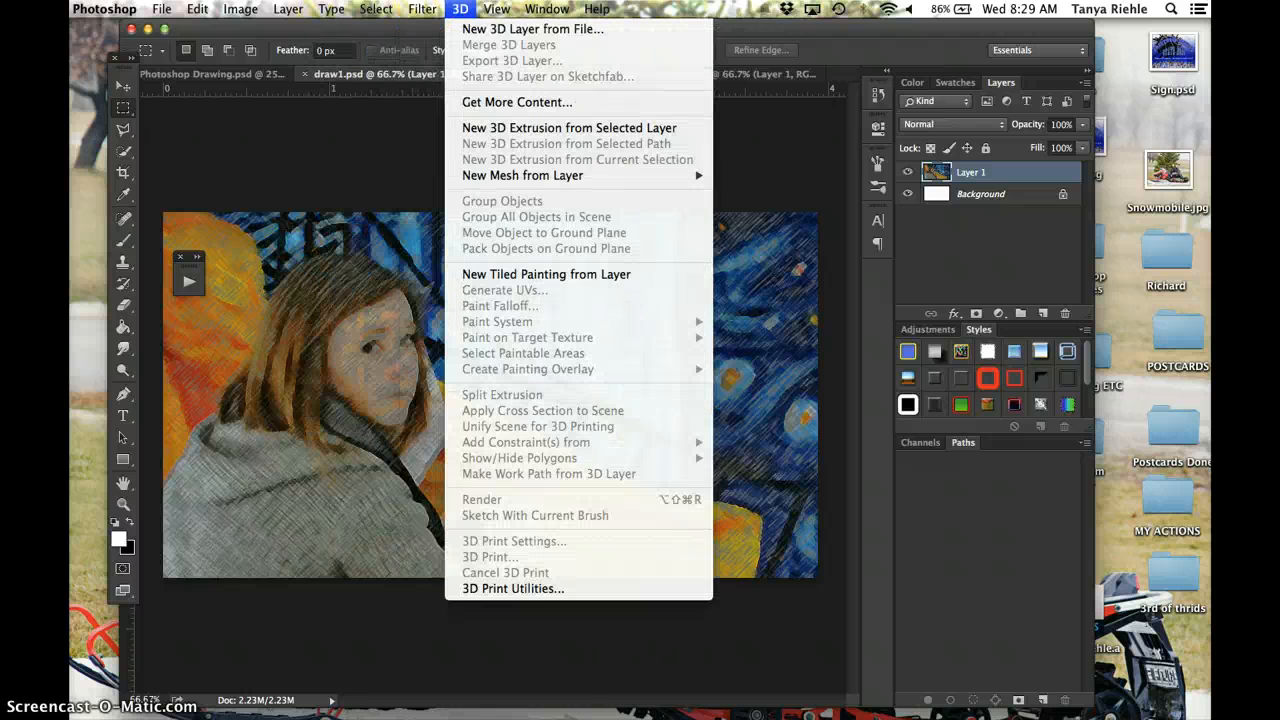
mouse_move(422, 8)
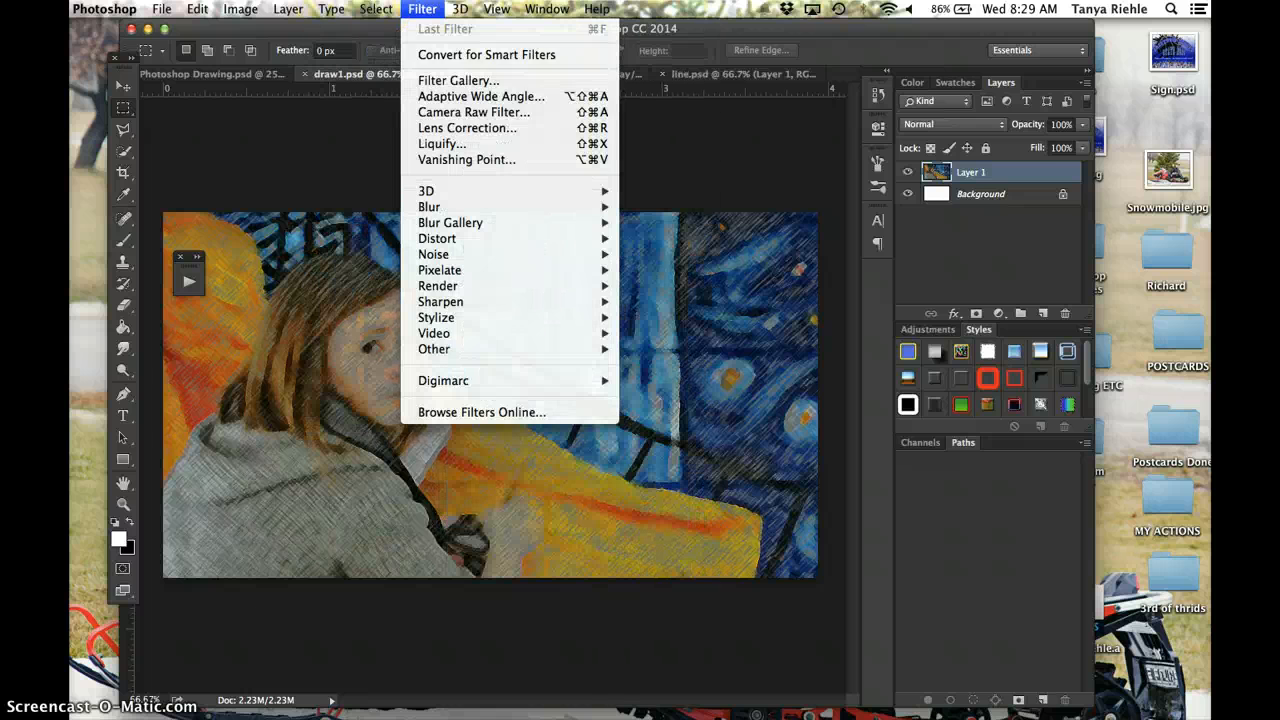
click(449, 78)
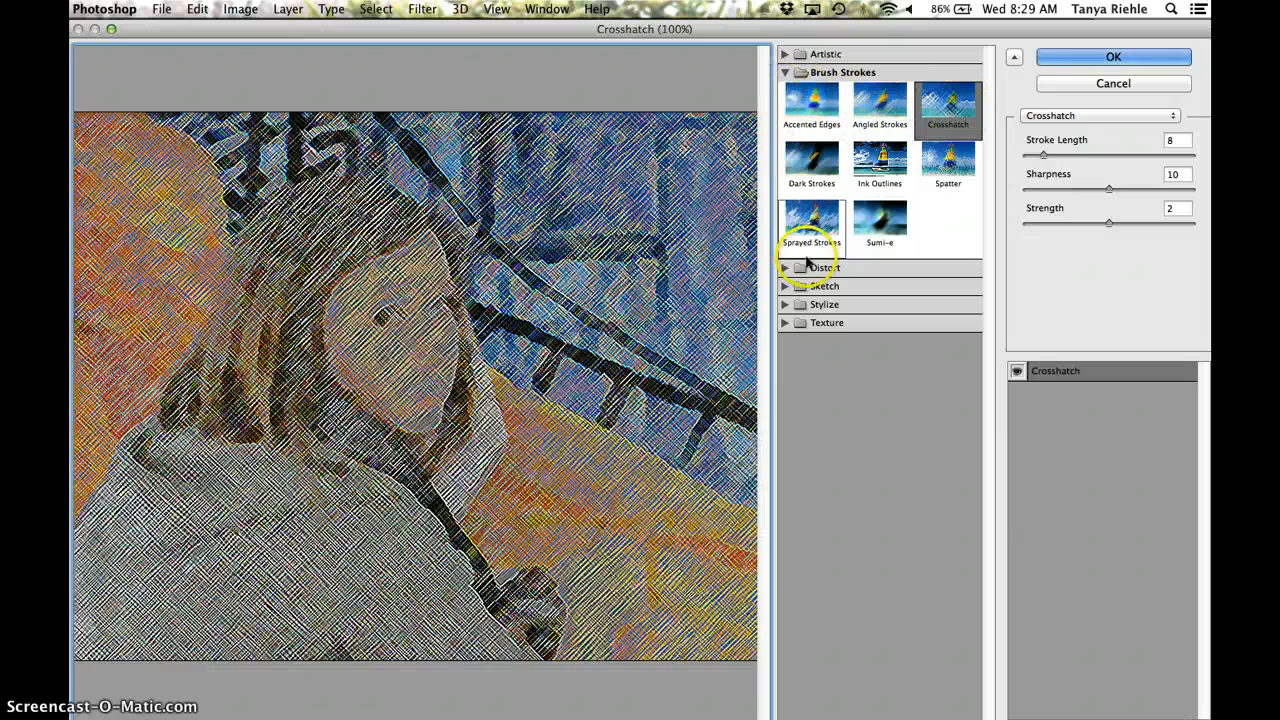
click(788, 285)
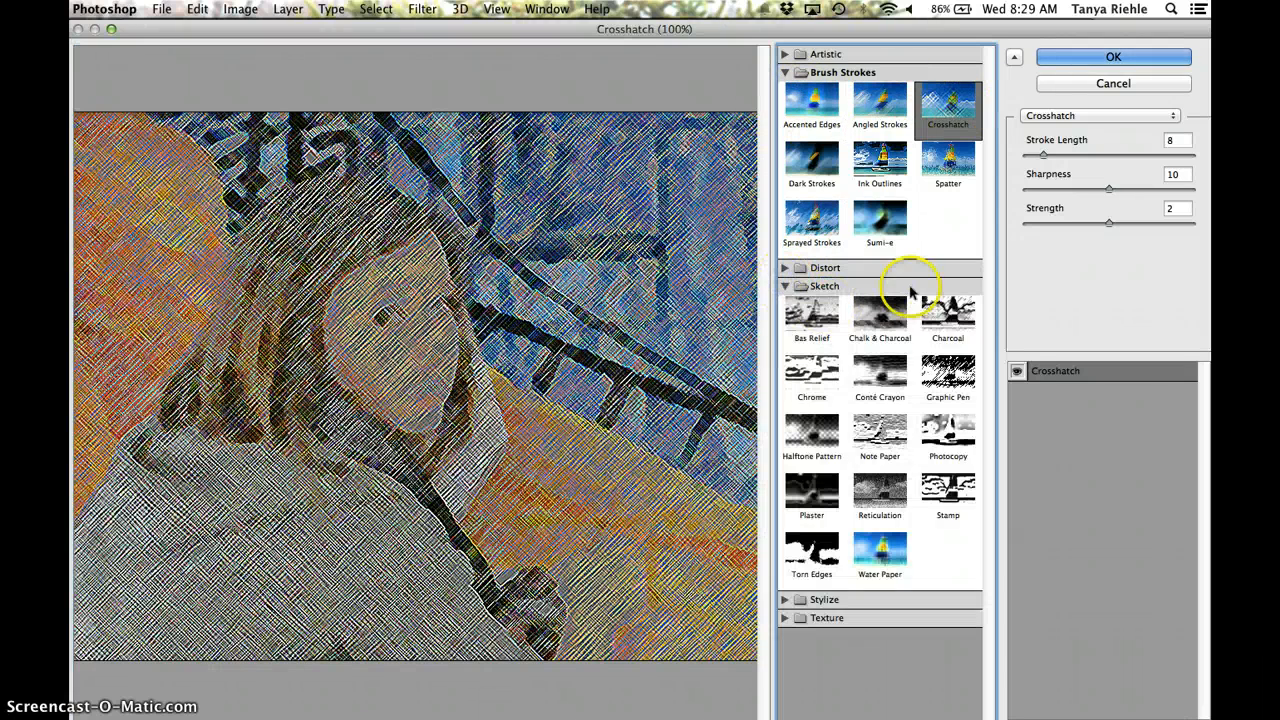
click(878, 313)
click(945, 315)
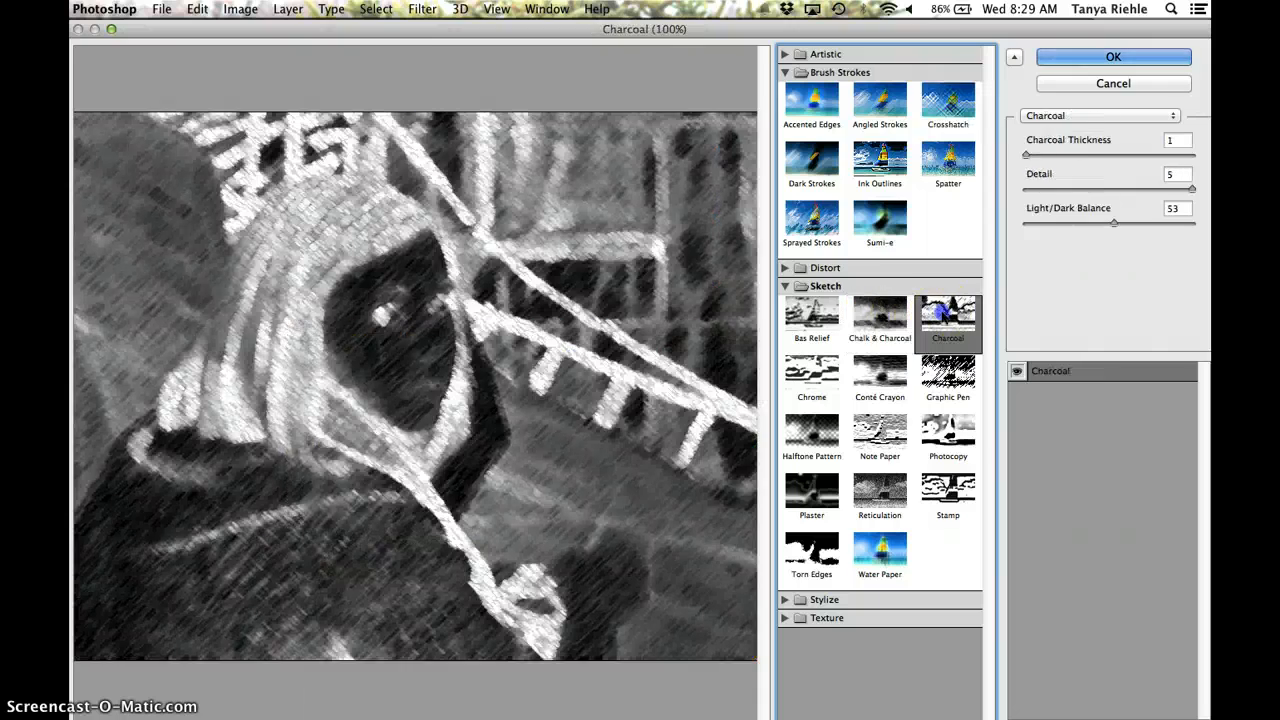
click(1062, 85)
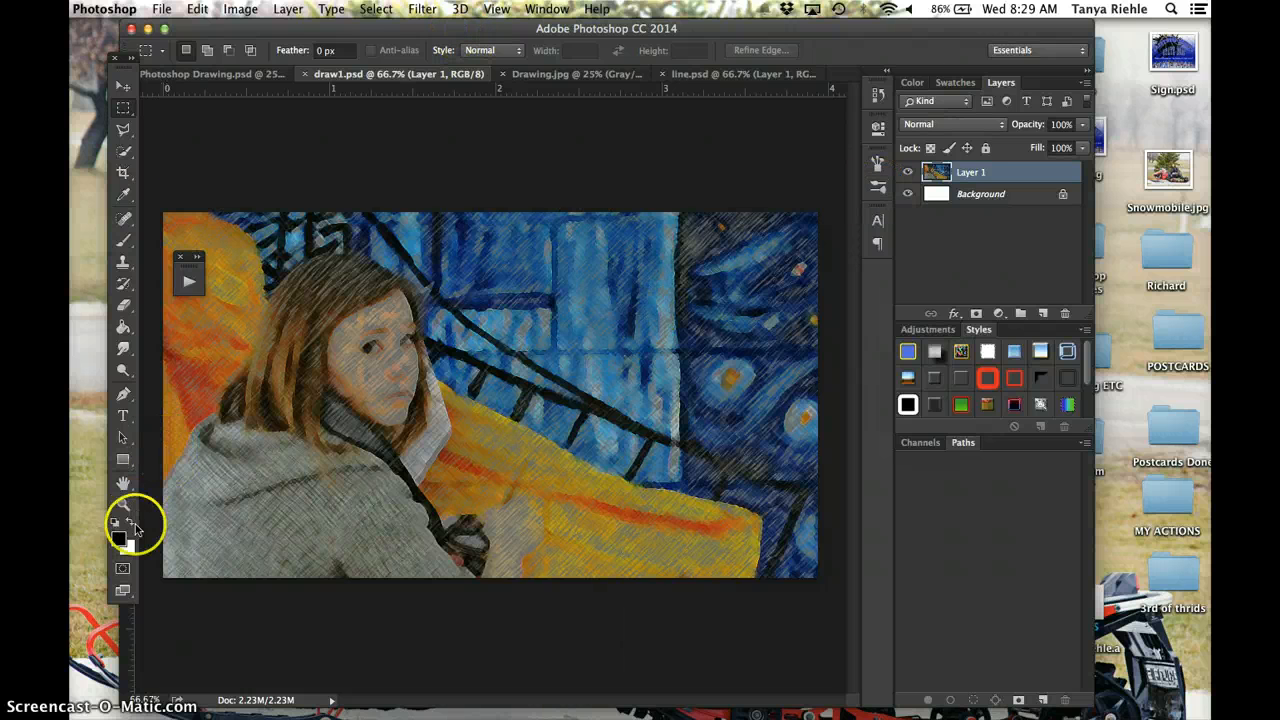
Preview Angled Strokes, Colored Pencil, Dry Brush and Film Grain in the Filter Gallery without applying them, and return to Photoshop Drawing.psd.
click(422, 9)
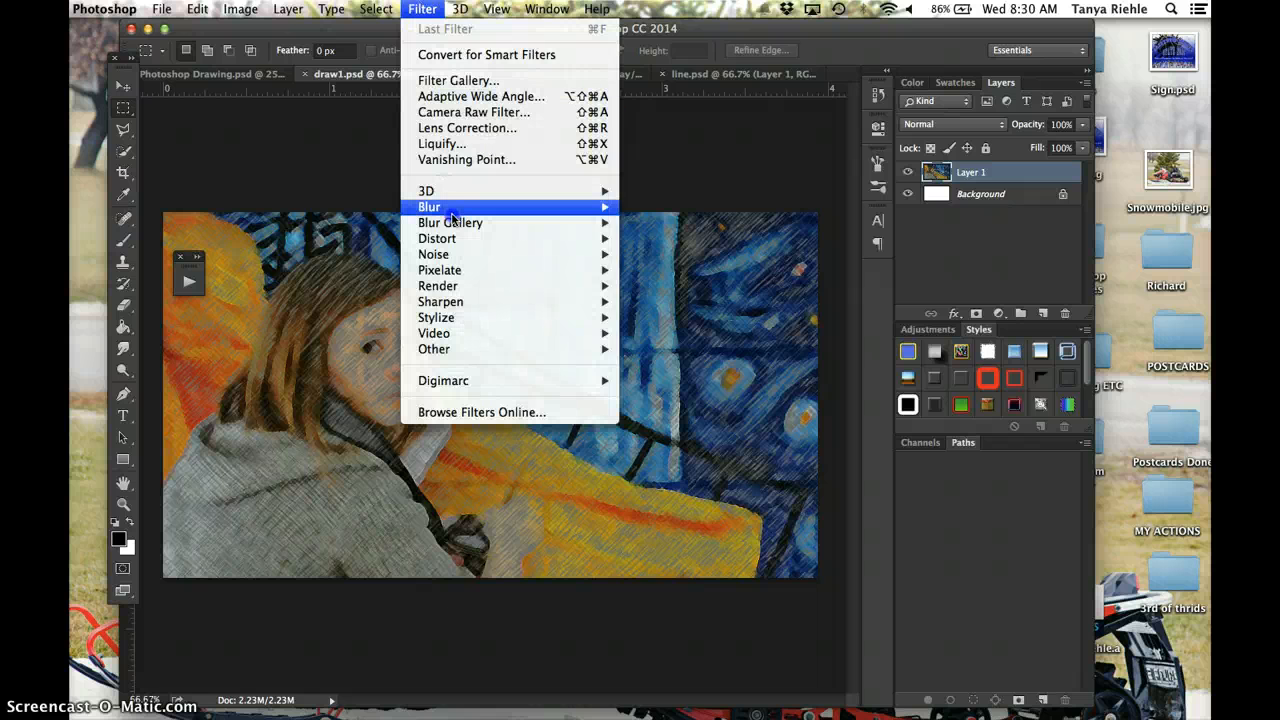
mouse_move(480, 206)
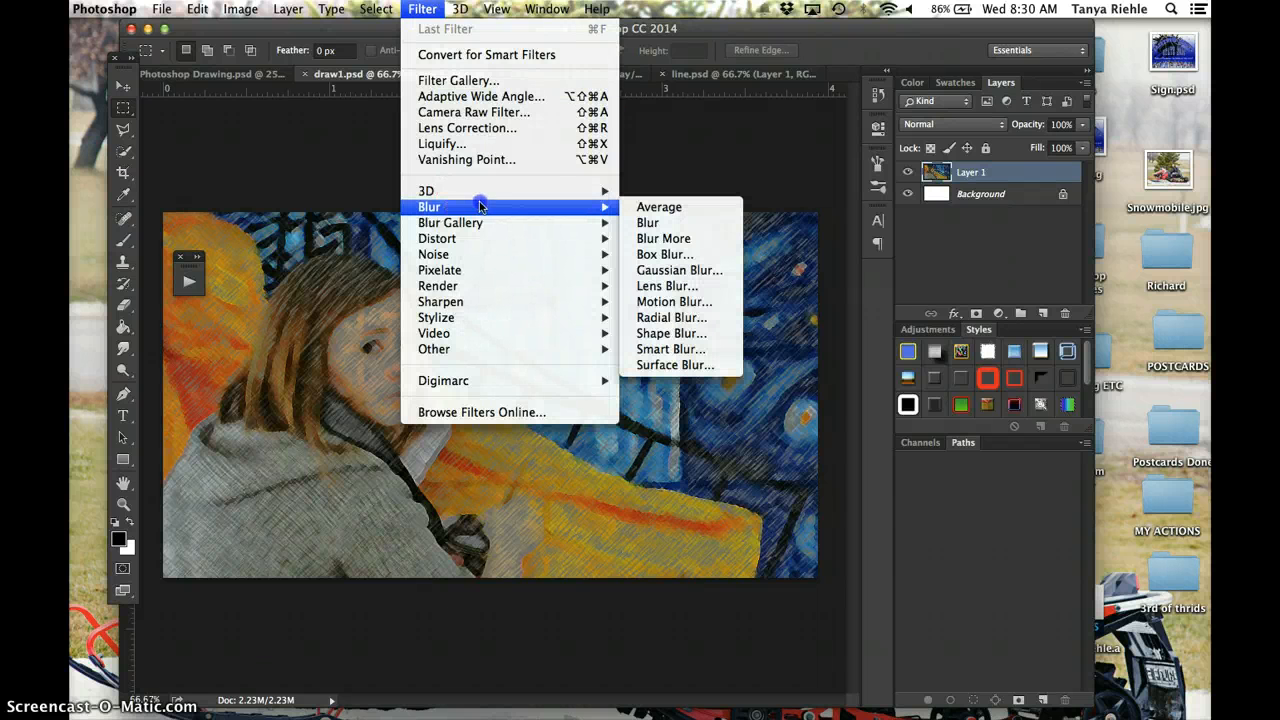
click(423, 80)
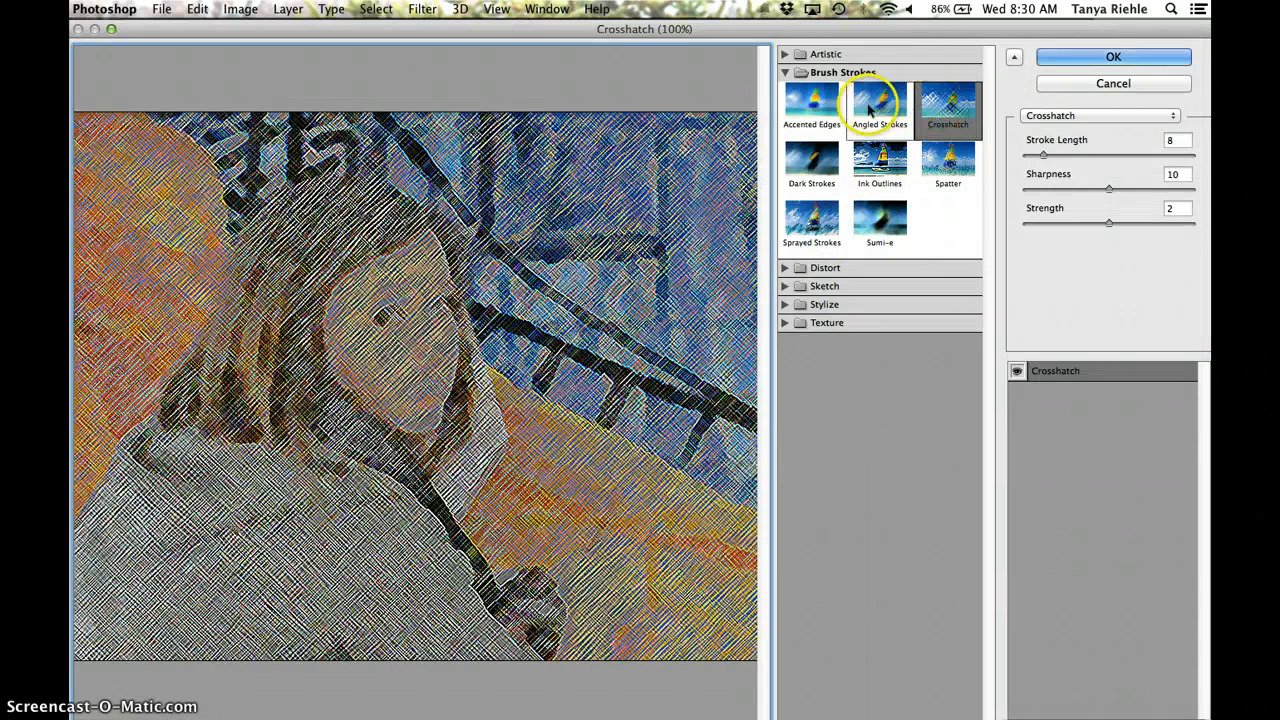
click(868, 108)
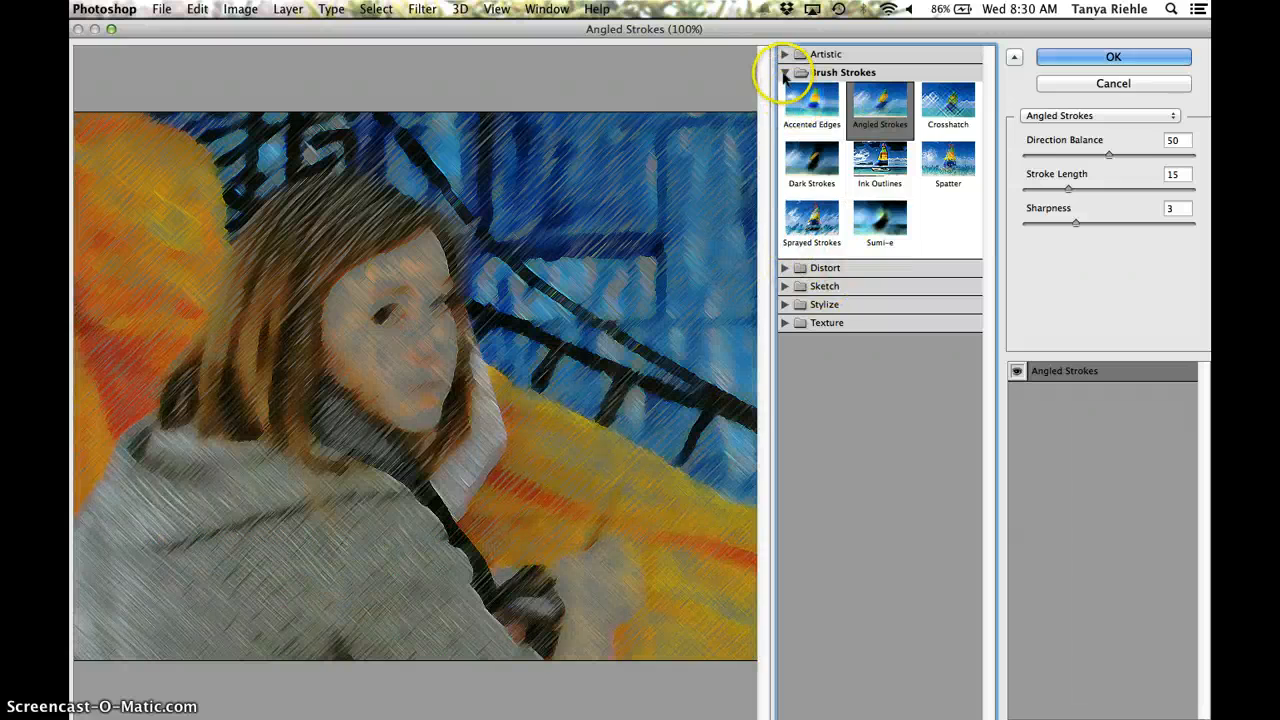
click(785, 72)
click(785, 54)
click(814, 84)
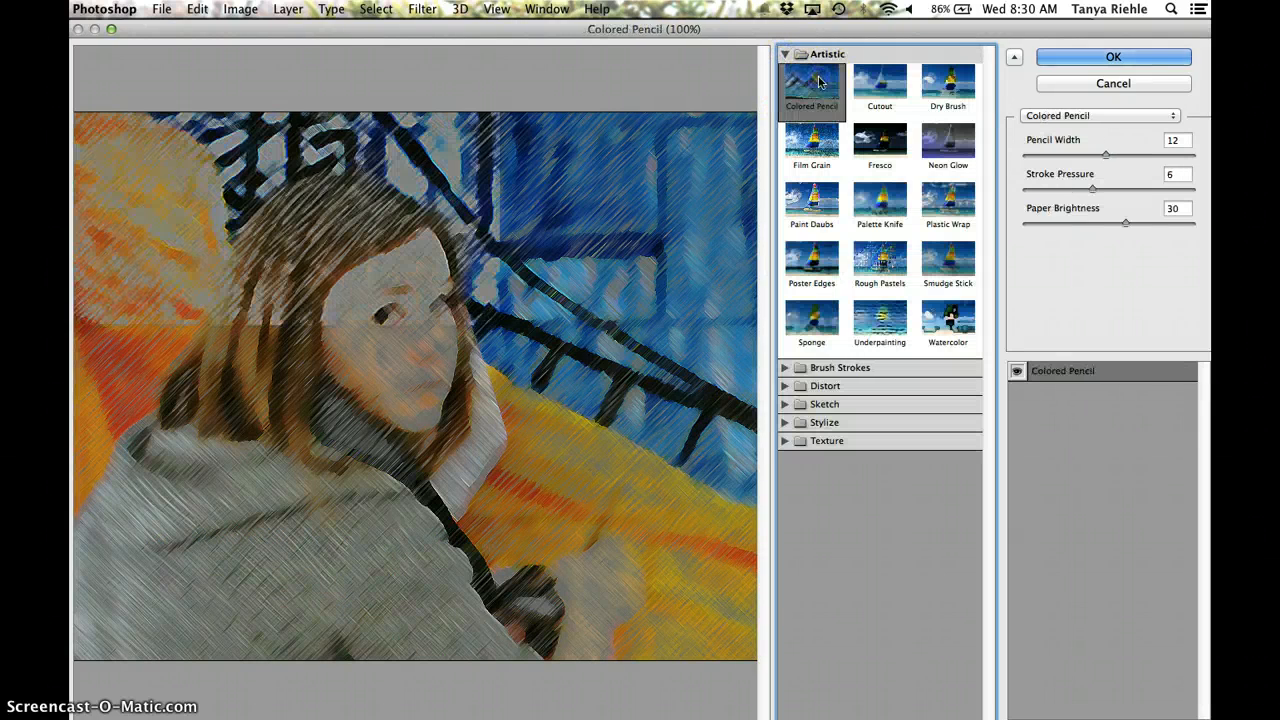
click(947, 86)
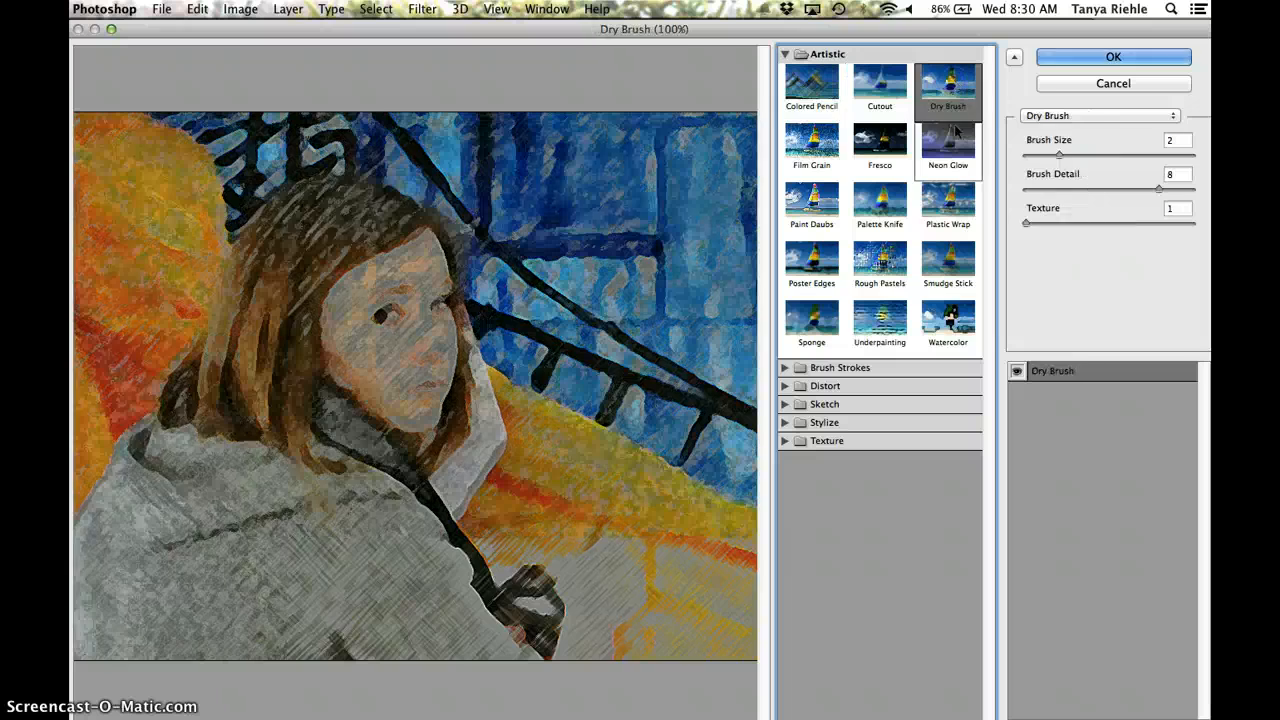
click(811, 142)
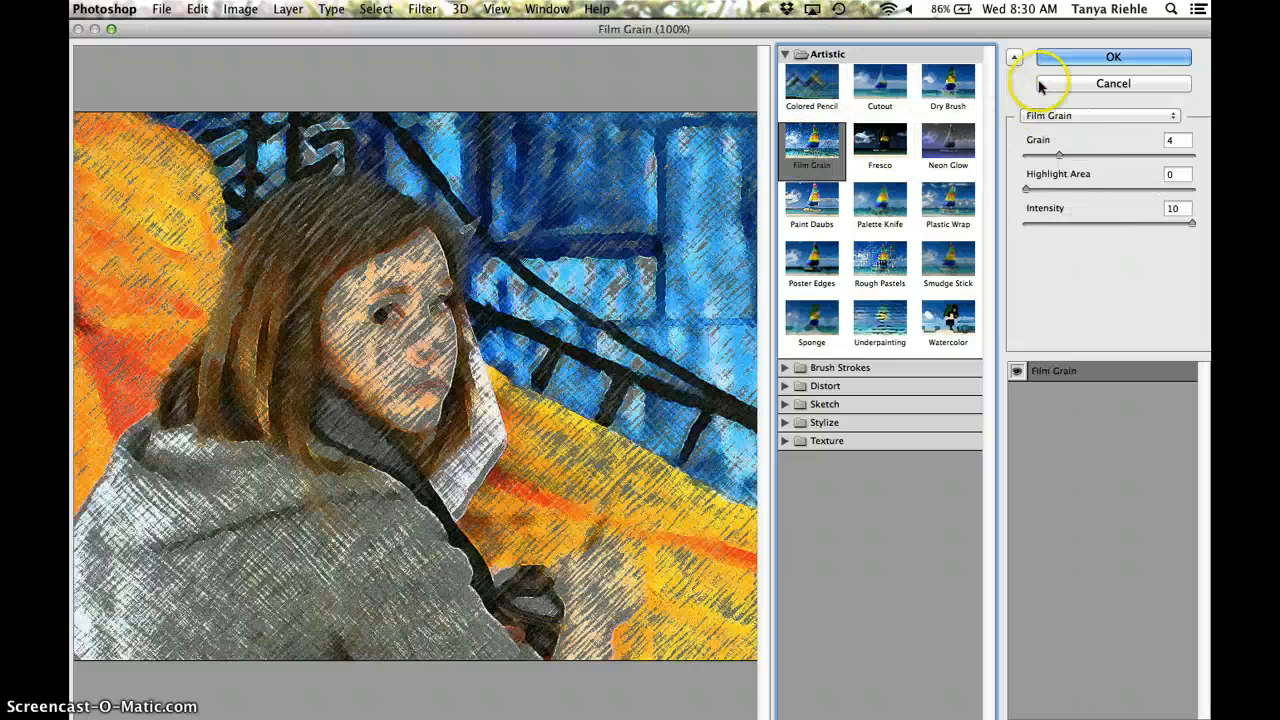
click(1040, 84)
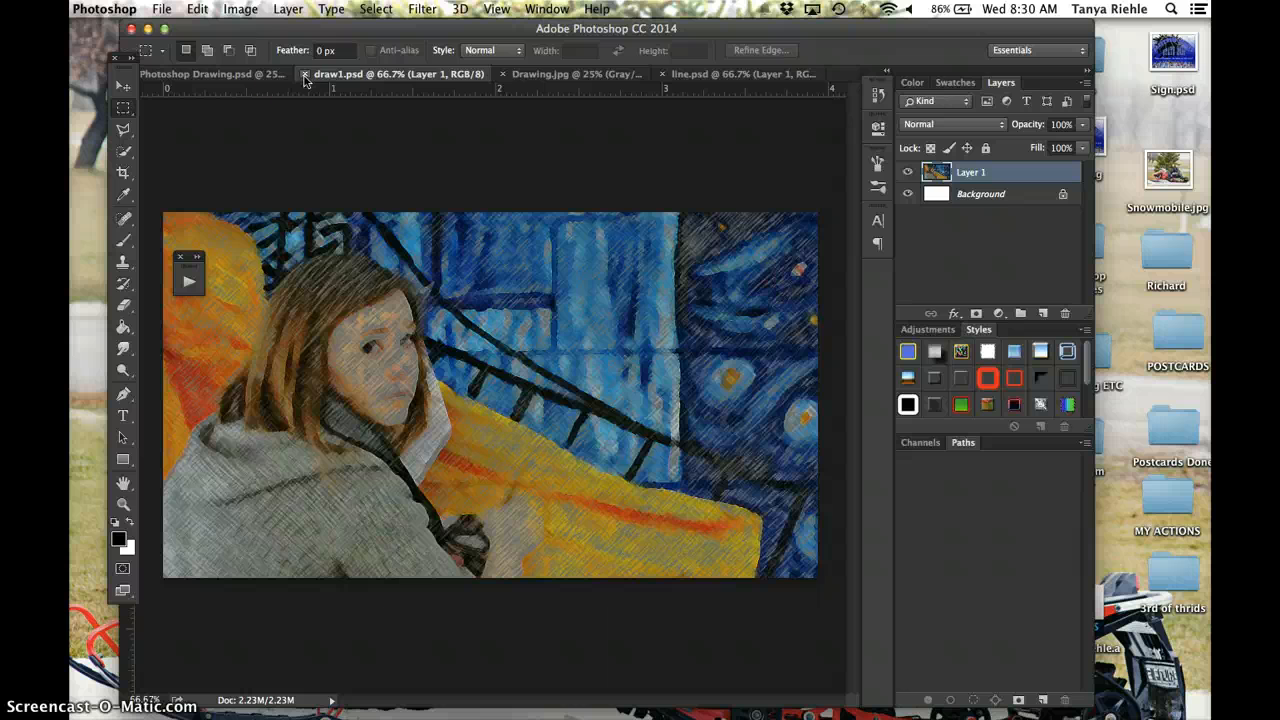
click(264, 74)
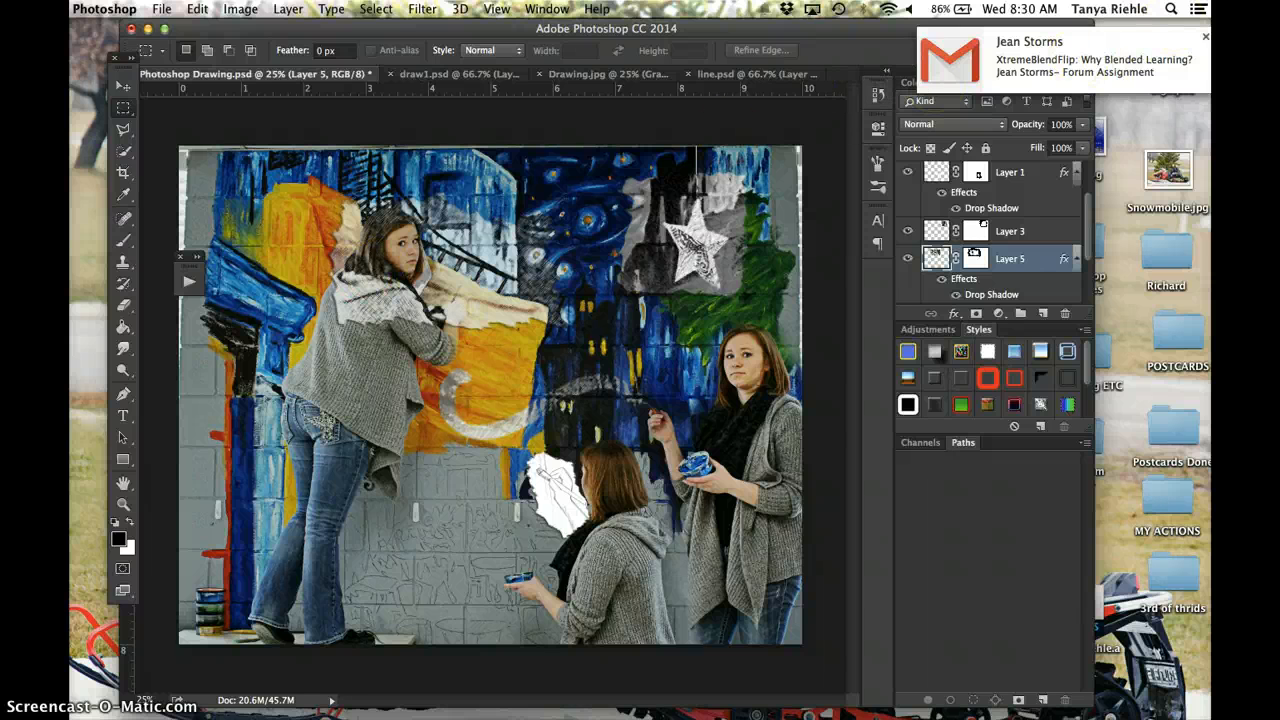
Select the mask of Layer 5 and toggle the layer's visibility off and on to examine its contribution to the mural.
click(1207, 39)
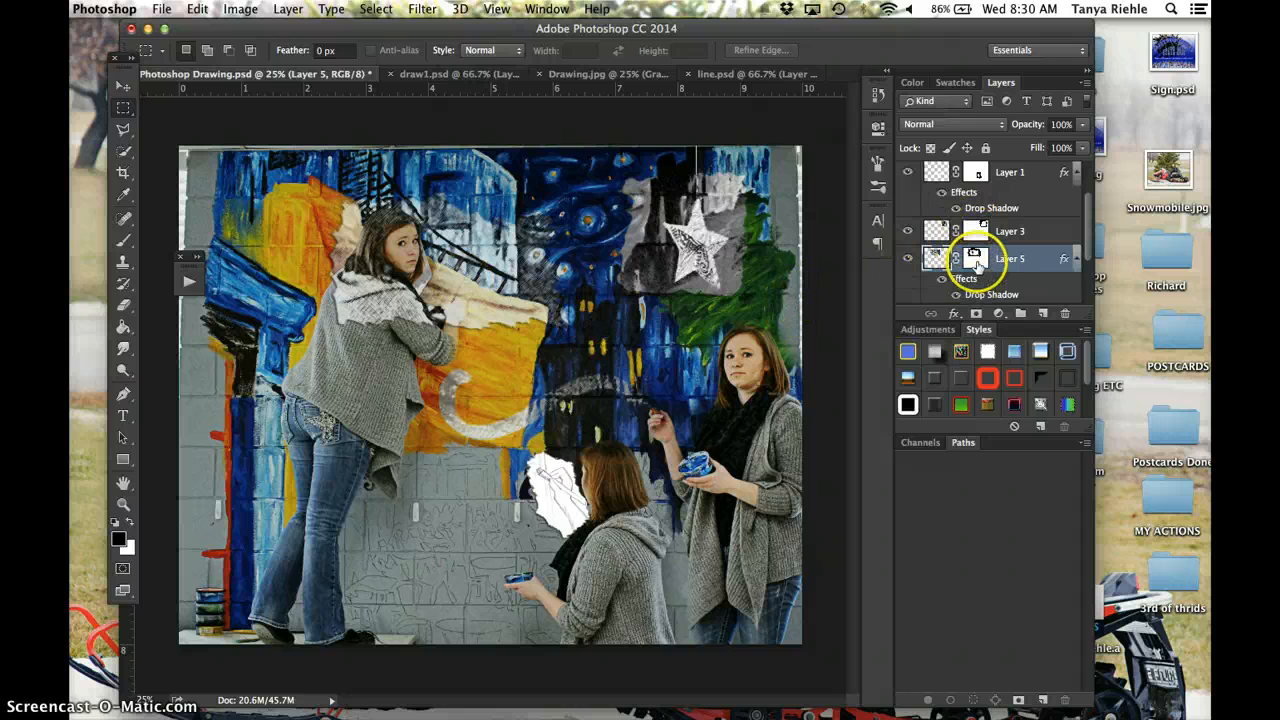
click(978, 262)
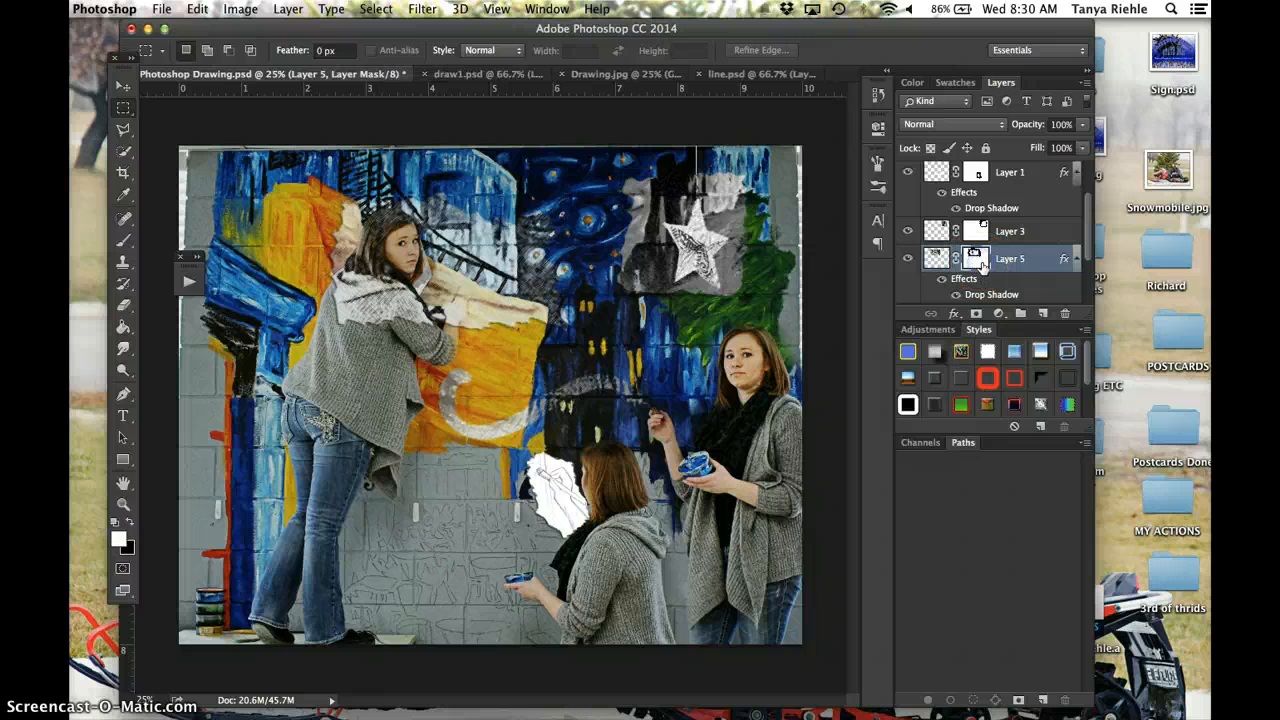
click(907, 258)
click(907, 258)
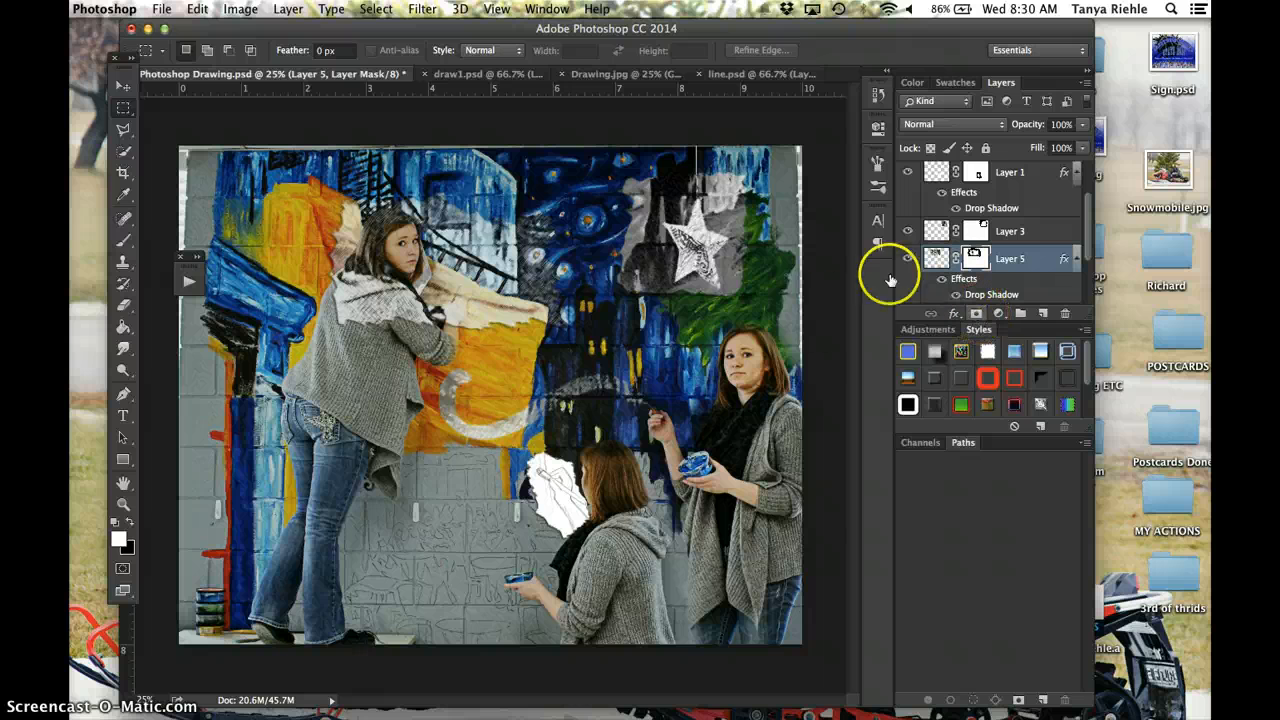
Activate the Brush tool and look through the brush presets with the textured 191 px brush set.
click(123, 241)
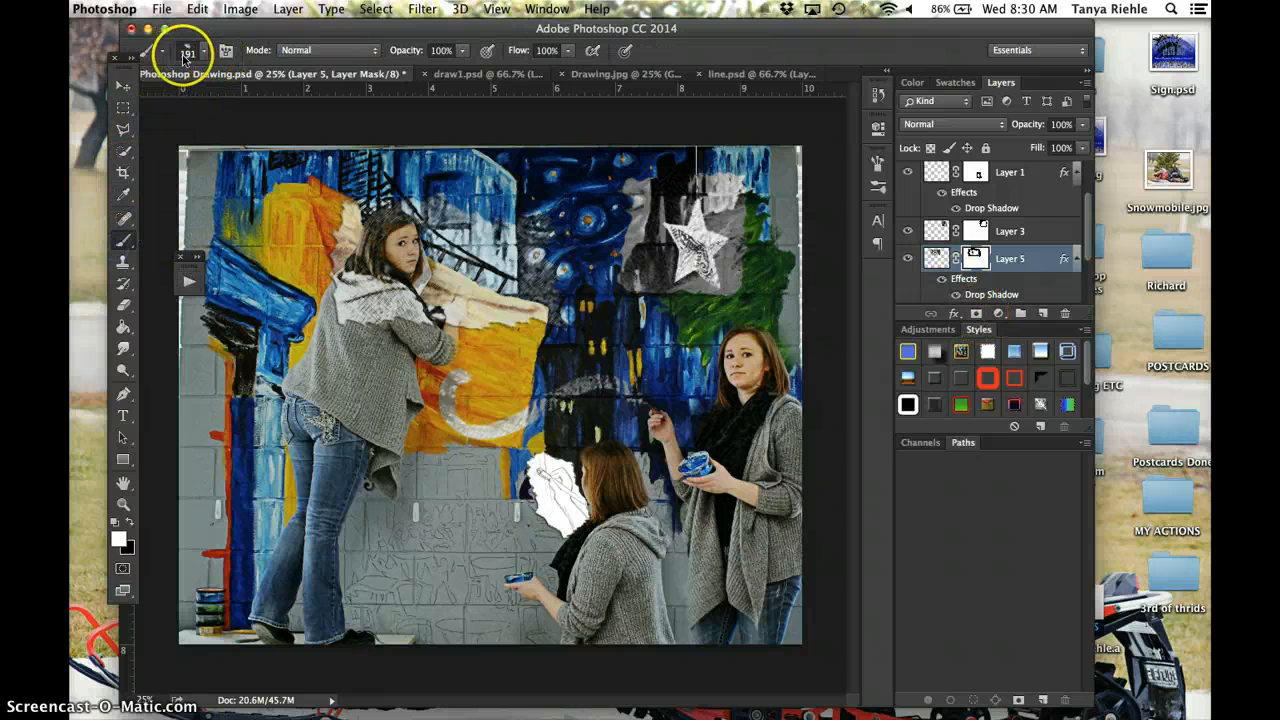
click(205, 52)
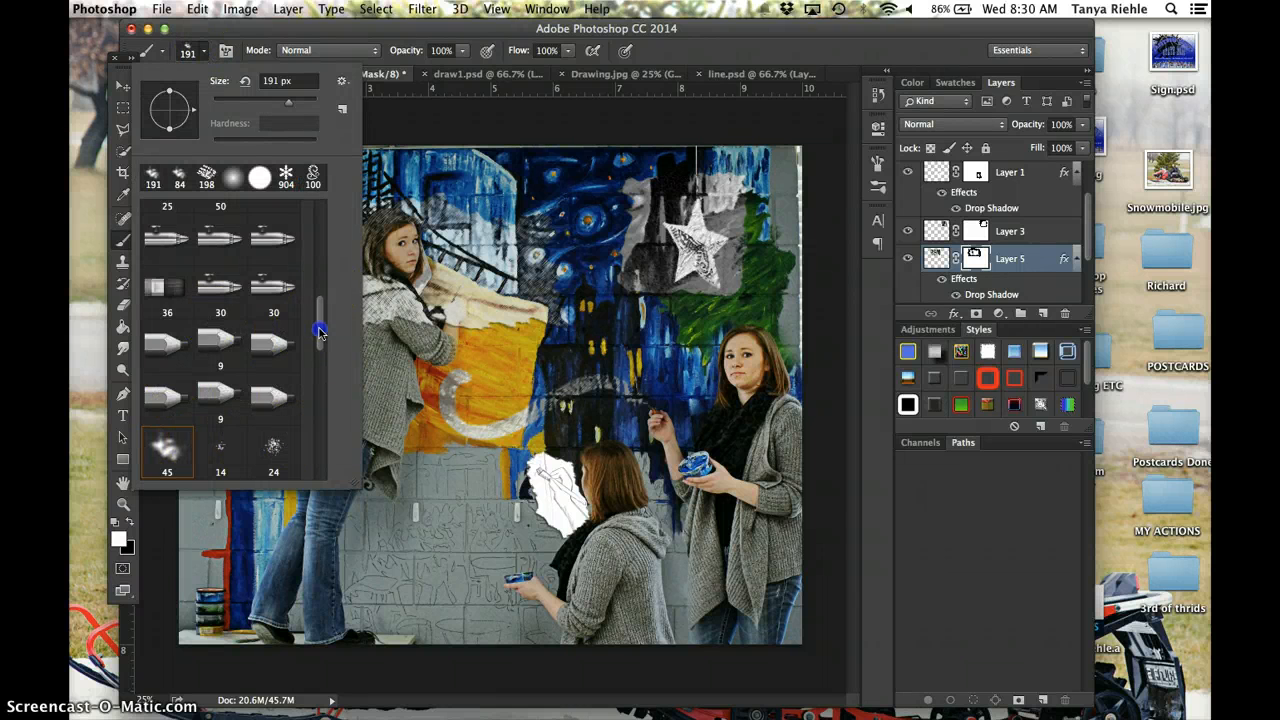
scroll(318, 330, down, 3)
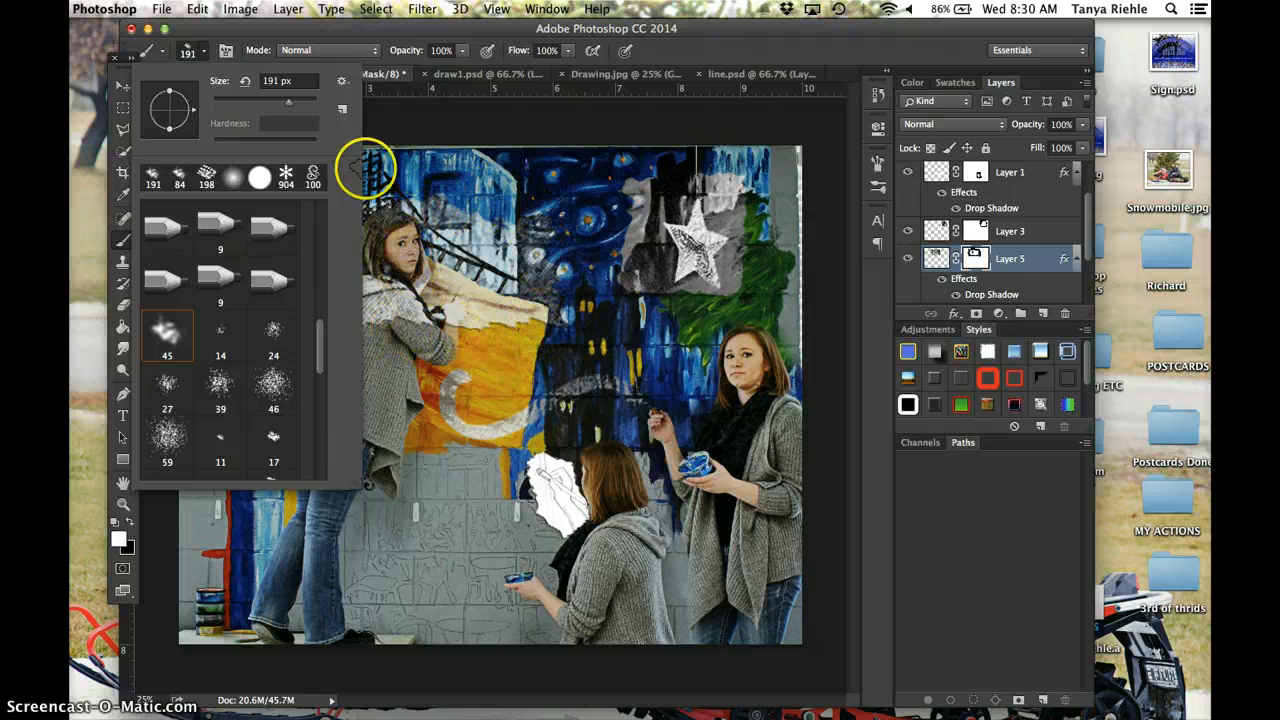
click(351, 35)
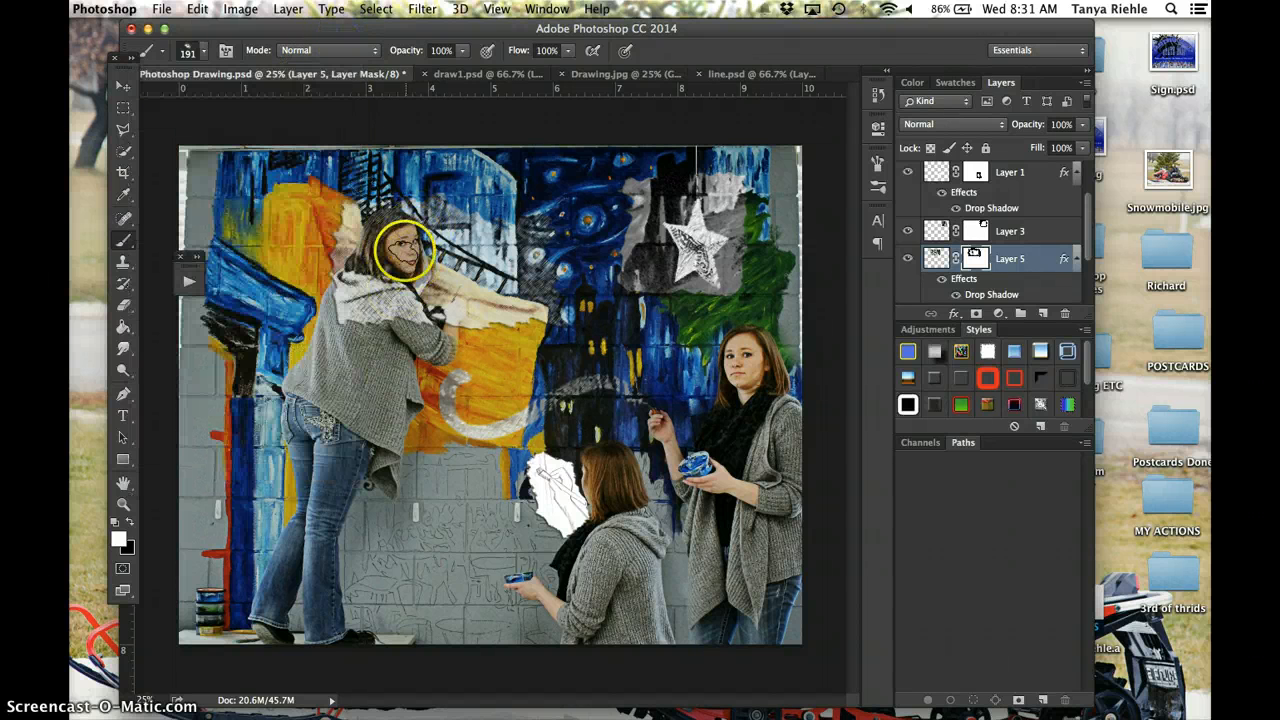
mouse_move(405, 250)
mouse_down()
mouse_move(395, 255)
mouse_move(400, 214)
mouse_move(414, 223)
mouse_move(398, 268)
mouse_up()
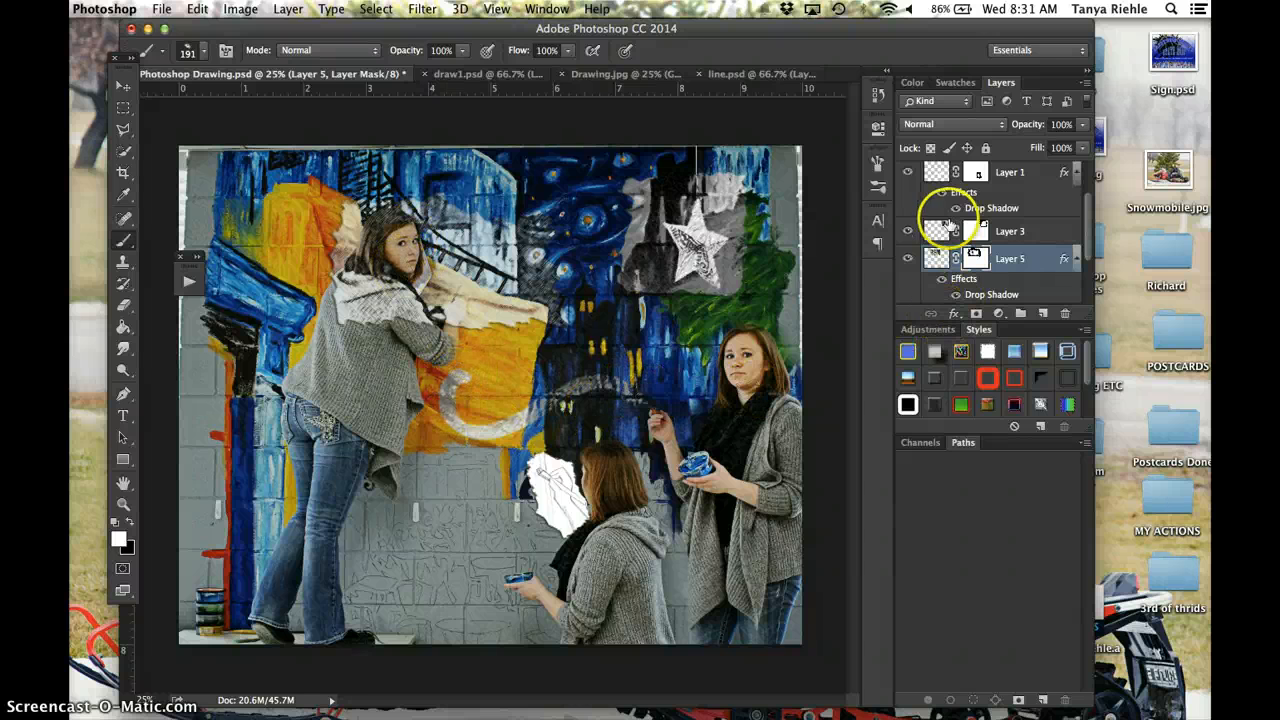
Toggle Layer 8 to check its sketch piece, and hide both Layer 8 and Layer 7.
scroll(929, 228, down, 3)
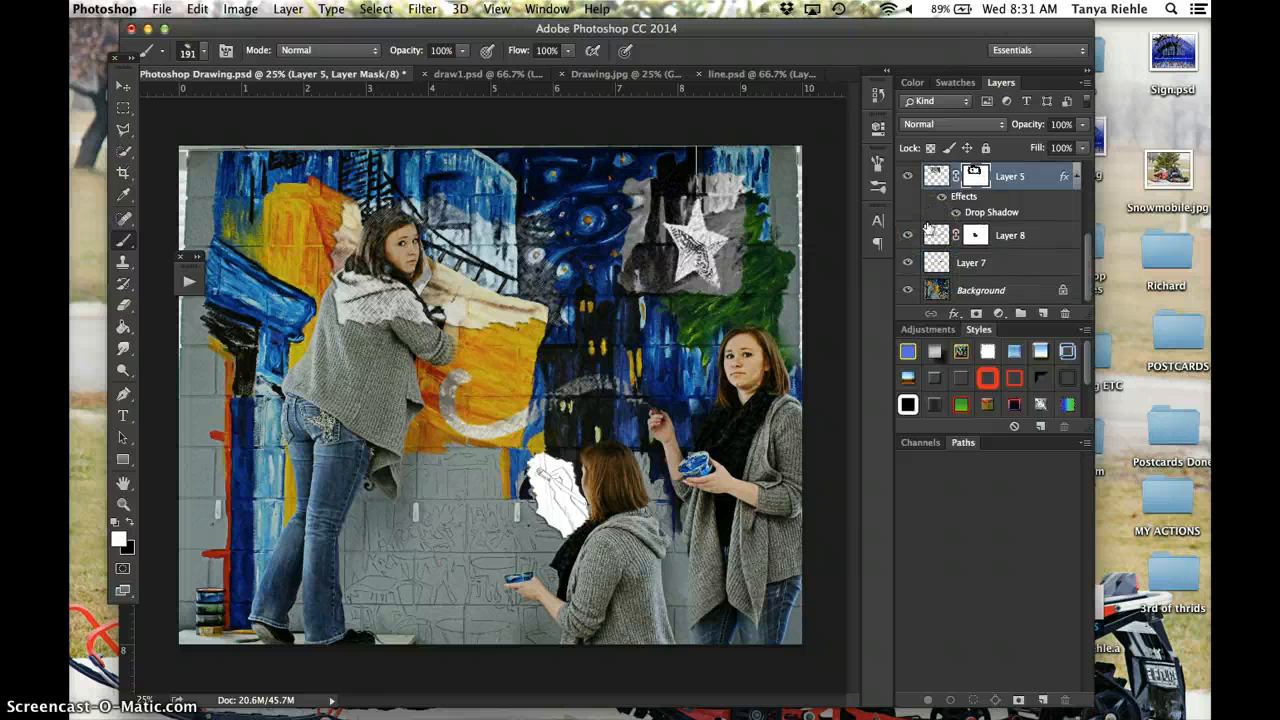
click(922, 237)
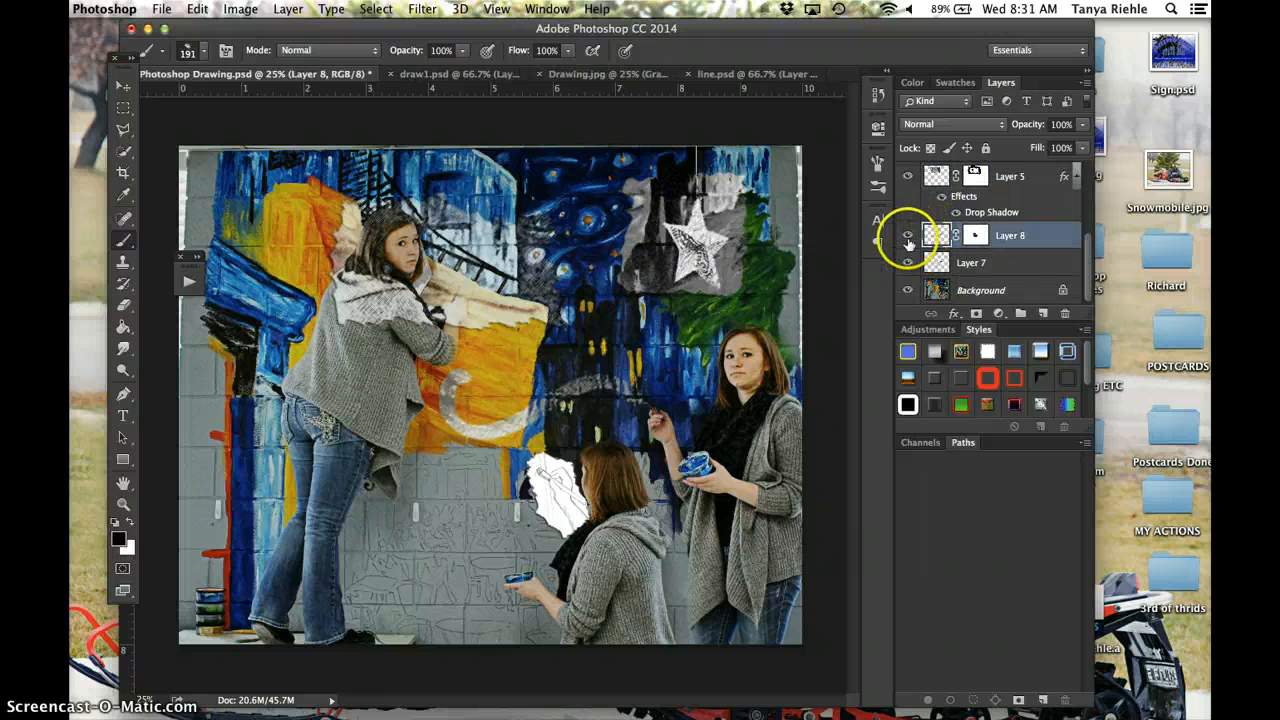
click(908, 237)
click(908, 238)
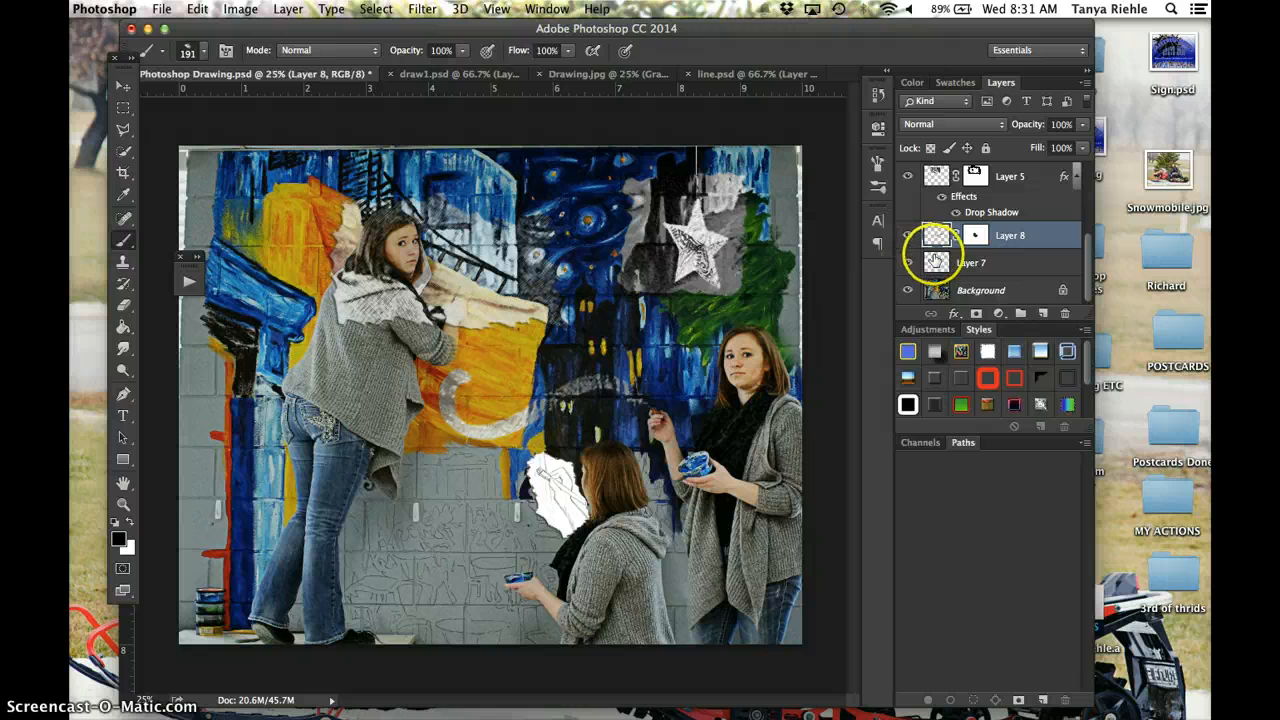
click(907, 233)
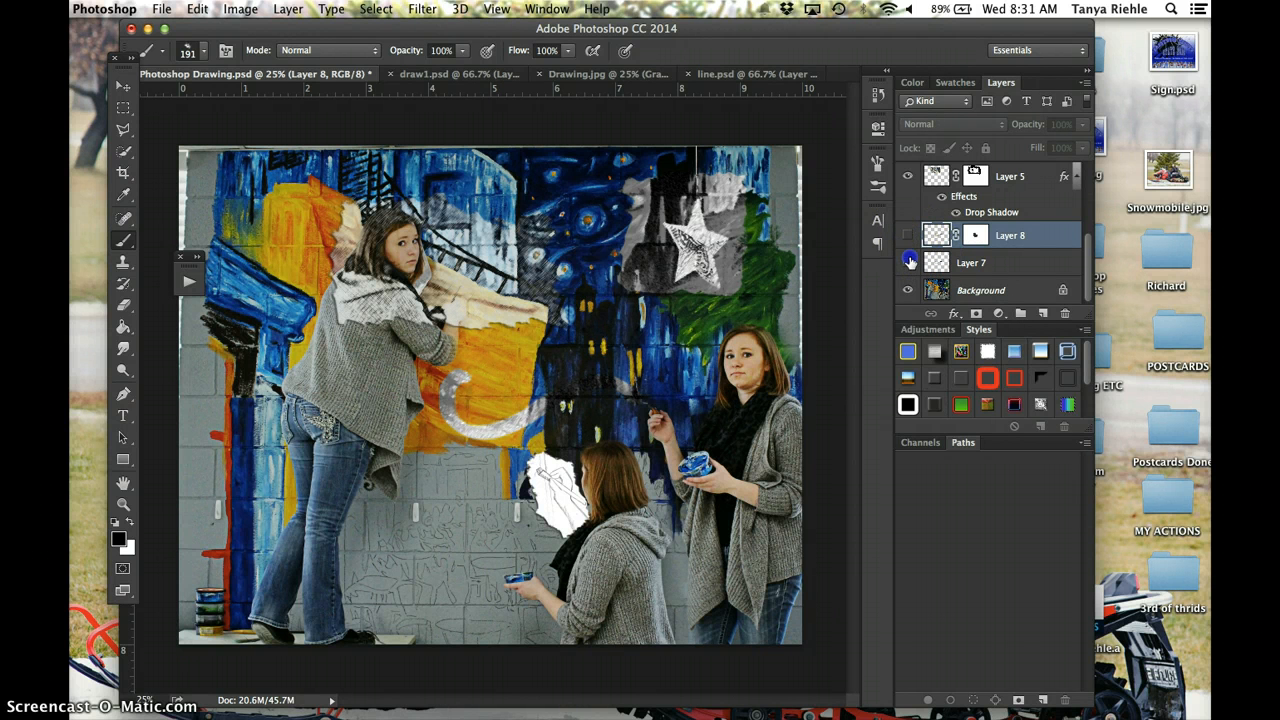
click(910, 260)
Add a new layer directly above the Background and paint a curved black 191 px brush stroke across the middle of the mural.
click(933, 289)
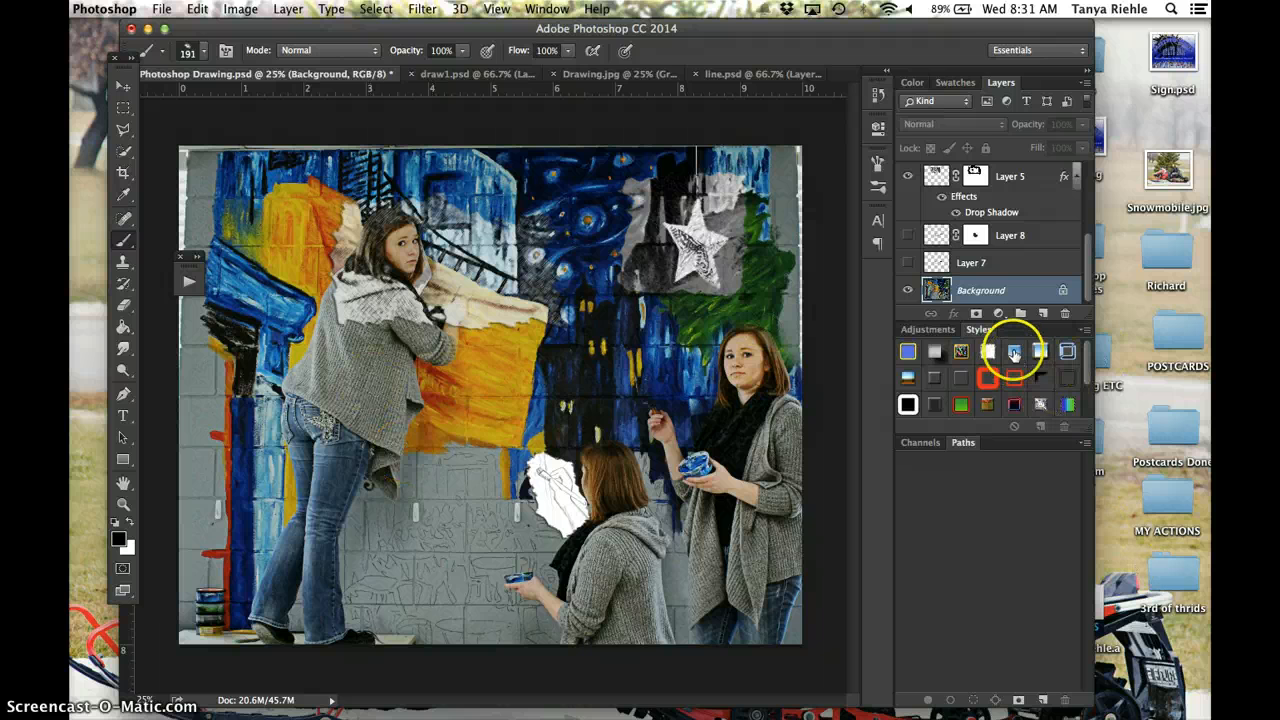
click(1042, 313)
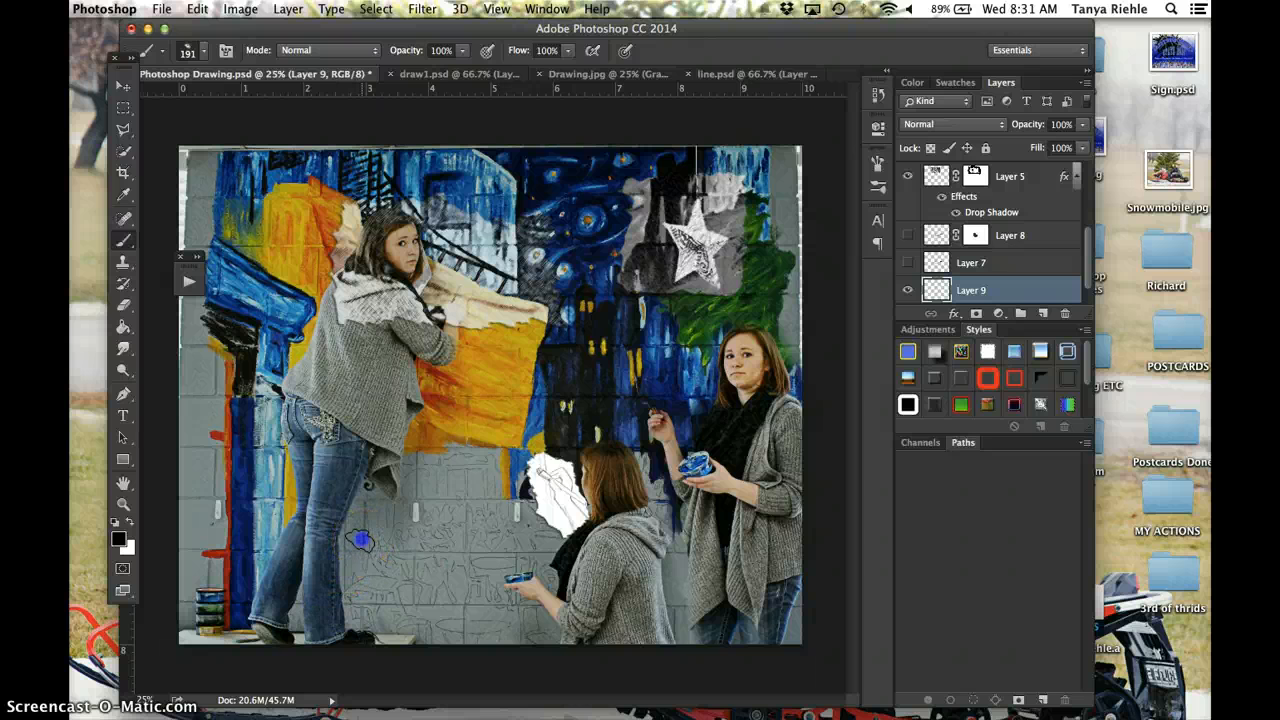
mouse_move(360, 541)
mouse_down()
mouse_move(400, 548)
mouse_move(504, 400)
mouse_move(573, 365)
mouse_up()
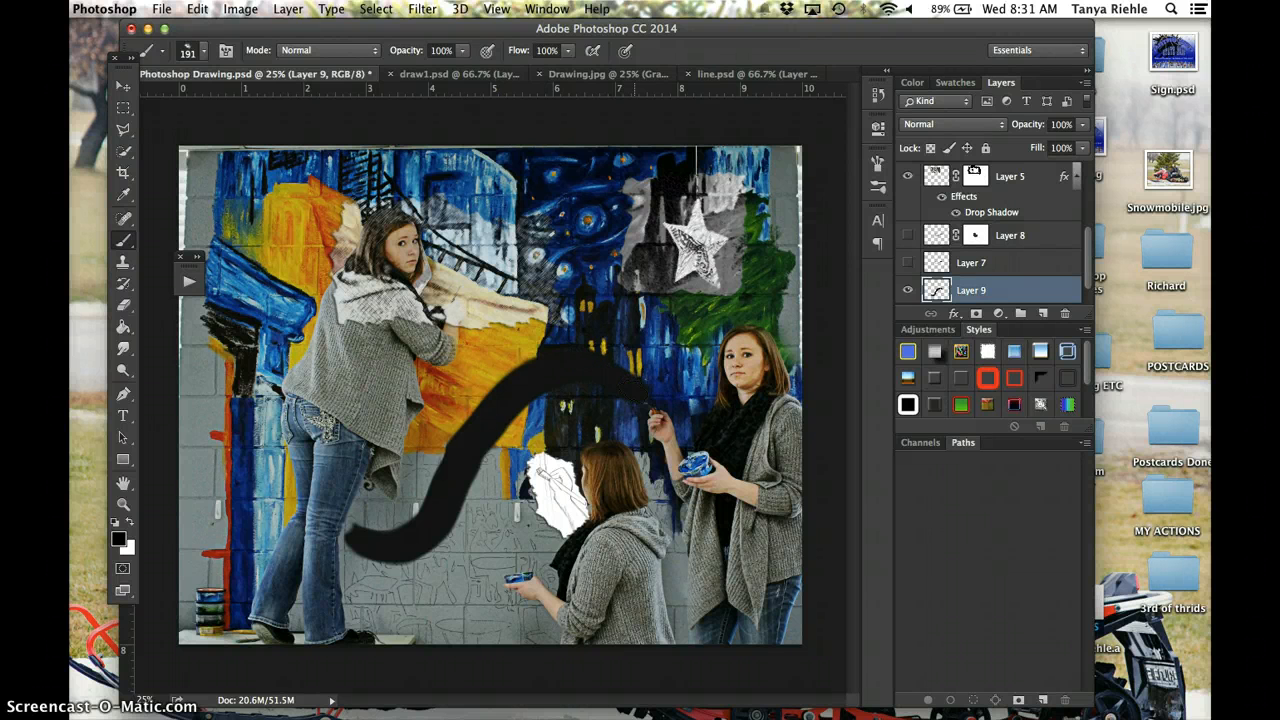
key(super+z)
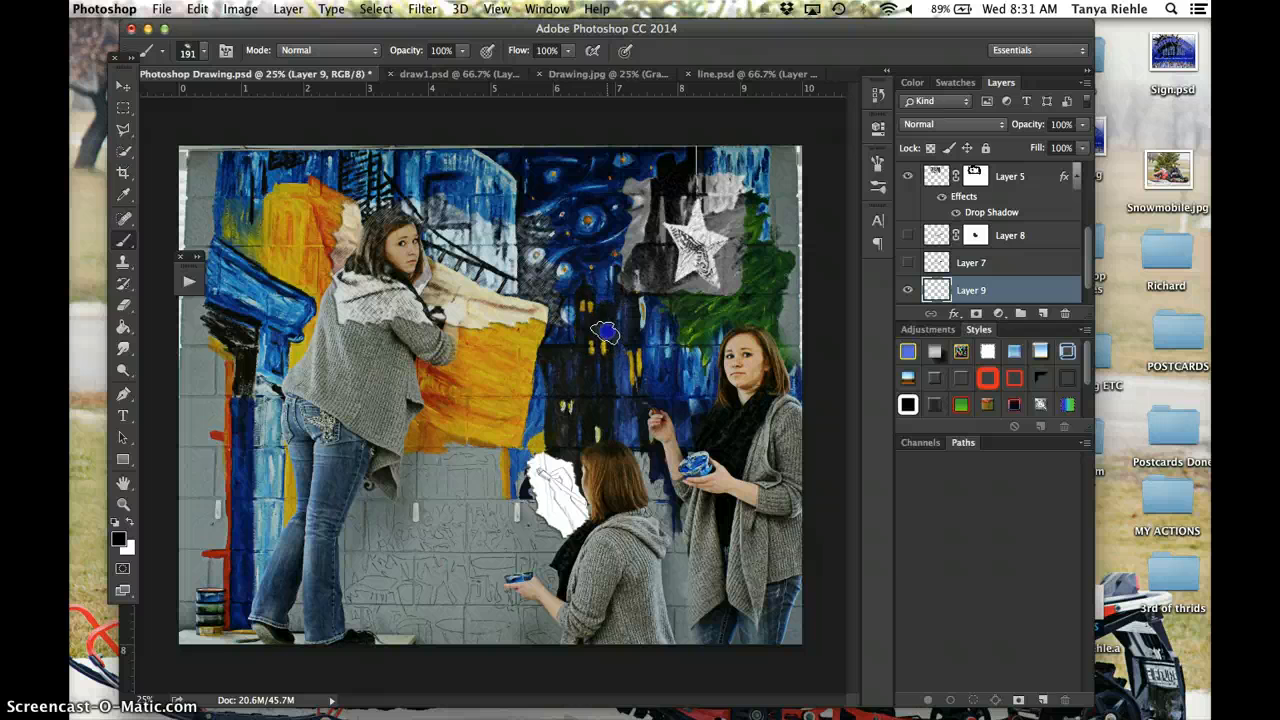
mouse_move(604, 333)
mouse_down()
mouse_move(547, 361)
mouse_move(670, 406)
mouse_up()
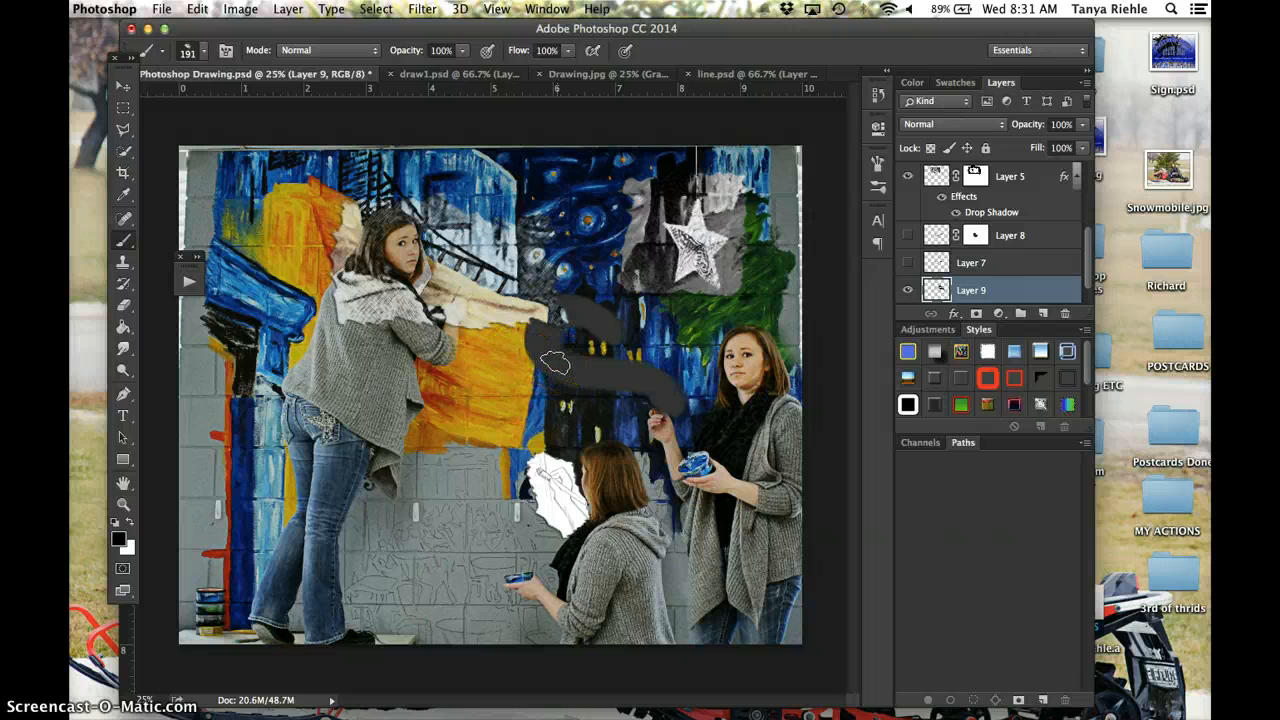
Nudge the painted stroke on Layer 9 leftward with the Move tool, over more of the orange area.
click(117, 86)
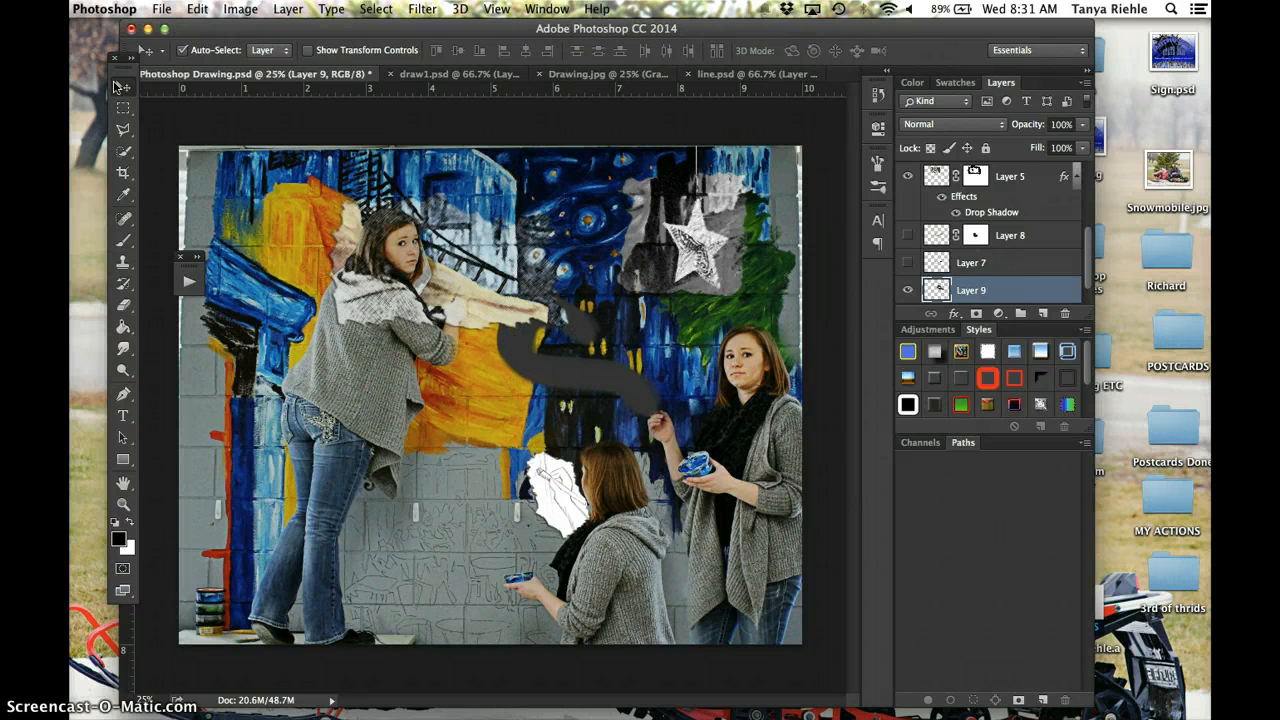
key(shift+Left)
key(shift+Left)
key(shift+Left)
key(shift+Left)
key(shift+Left)
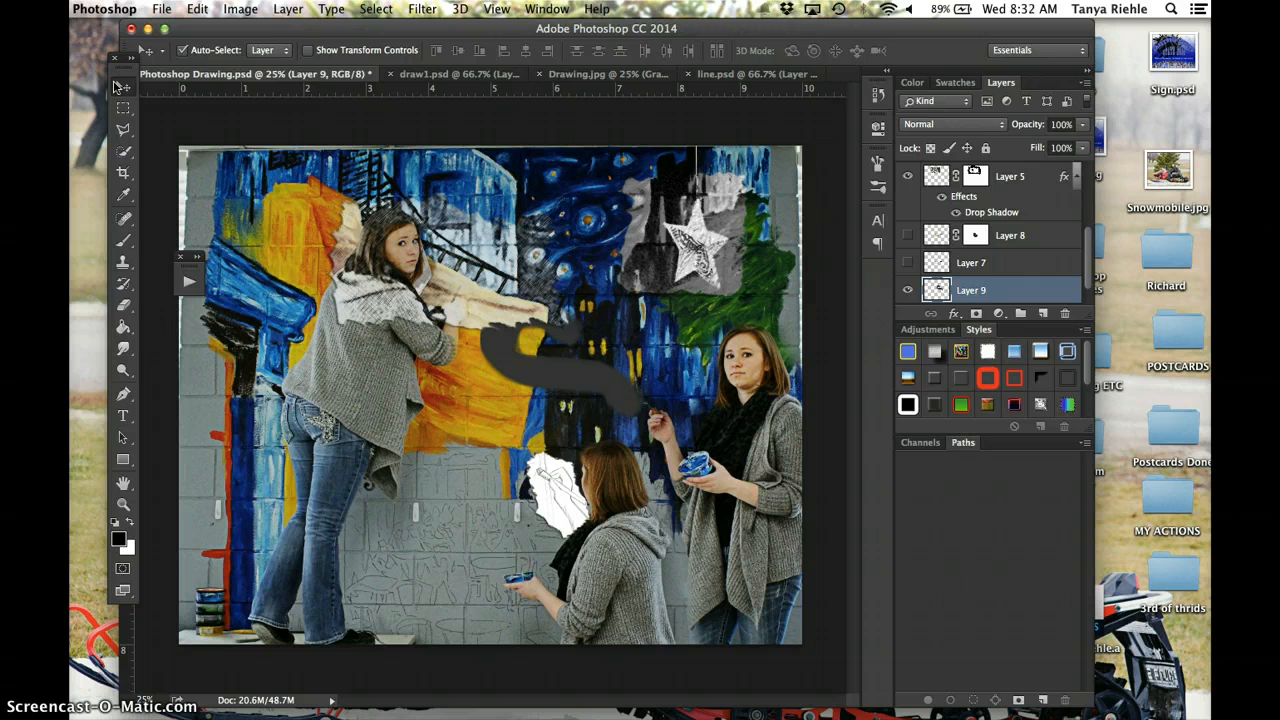
Load the painted stroke's outline as a selection and copy the Background artwork inside it.
super+click(936, 290)
scroll(937, 295, down, 1)
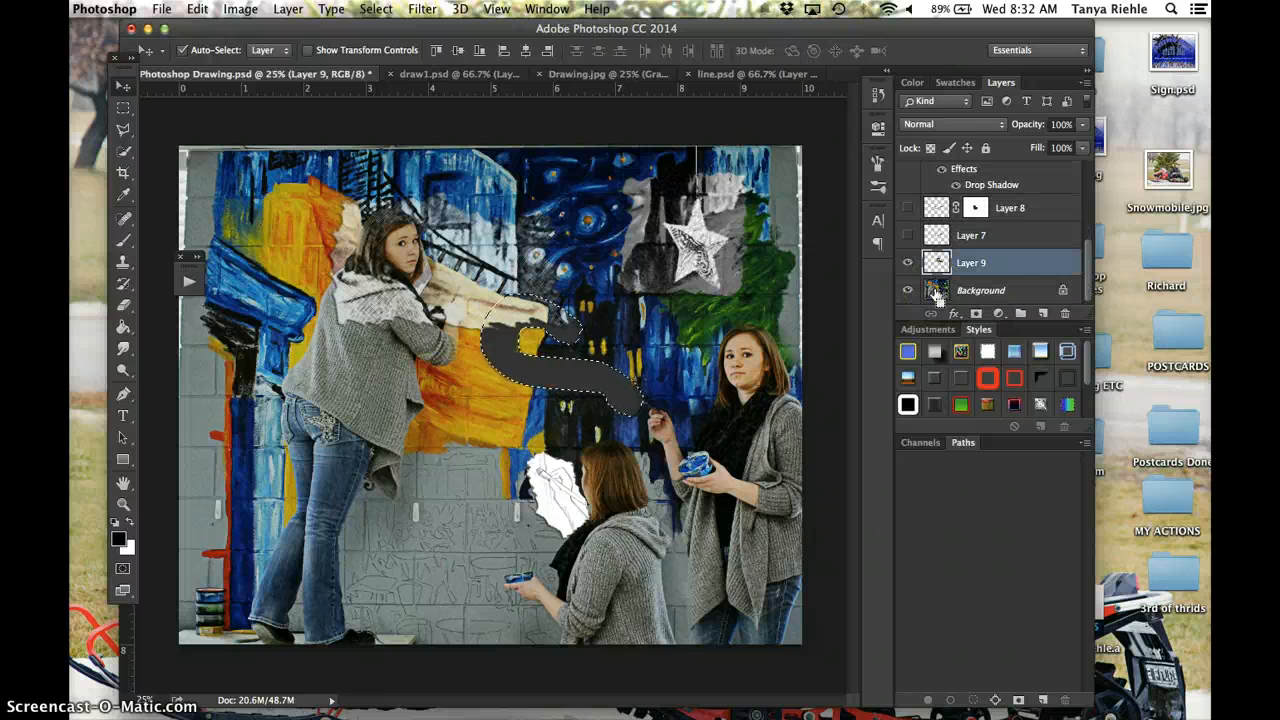
click(936, 292)
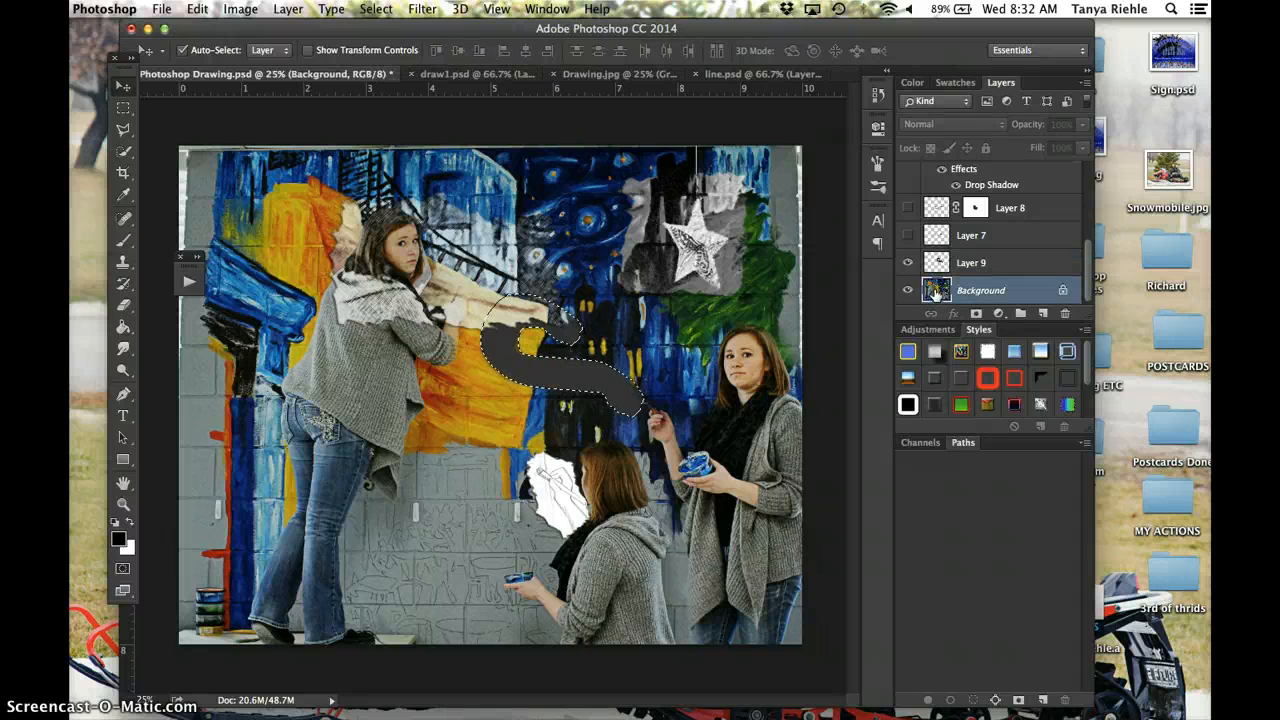
Create a new 797 × 614 px document from the Clipboard preset and paste the copied mural piece into it.
click(161, 9)
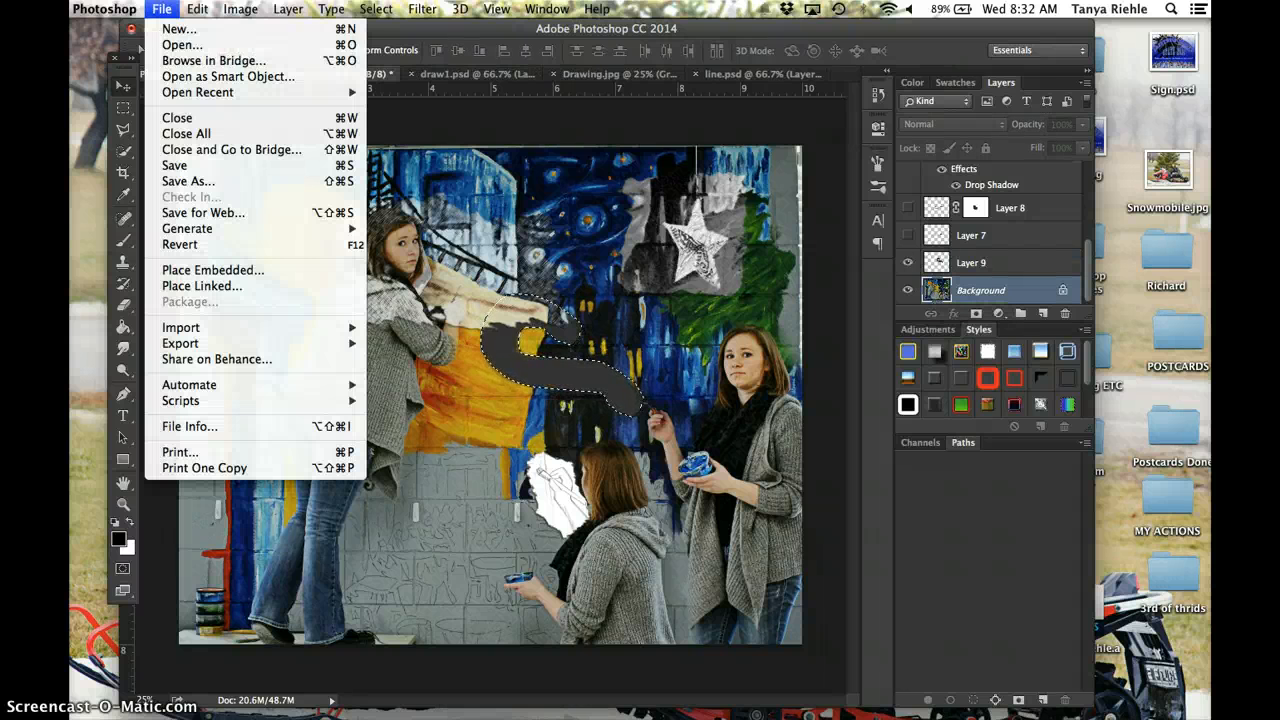
click(168, 29)
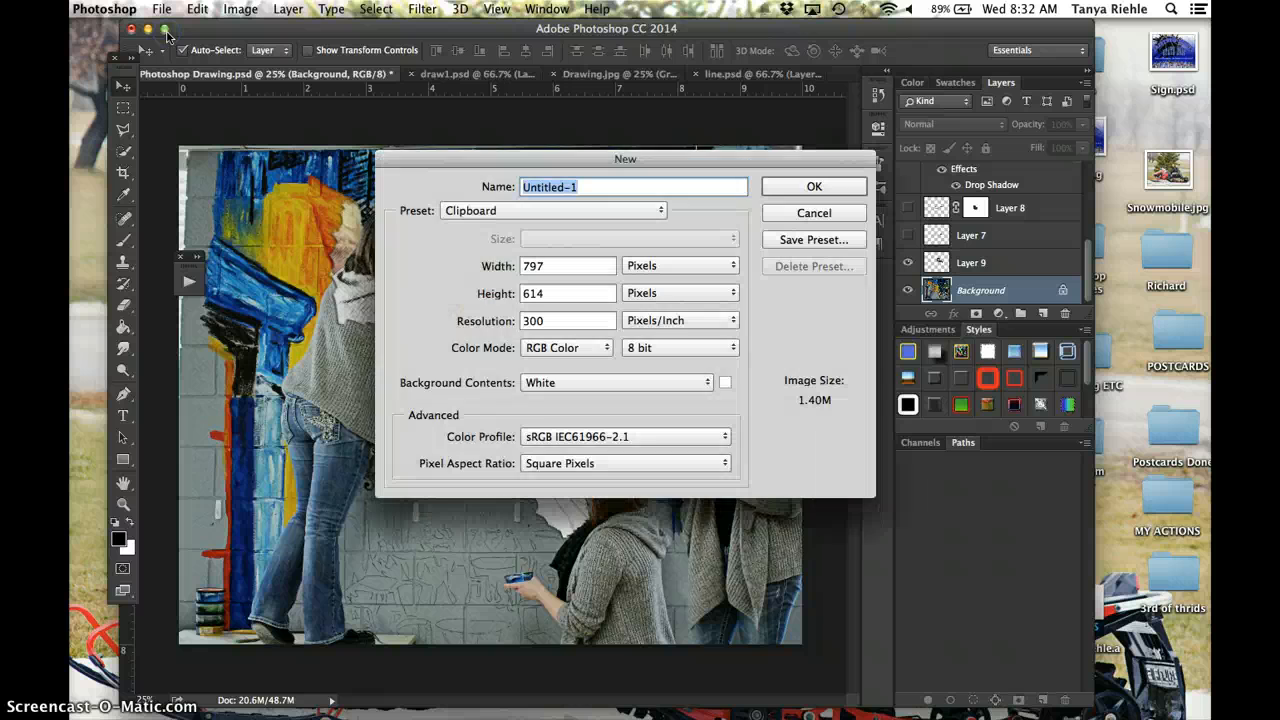
key(Return)
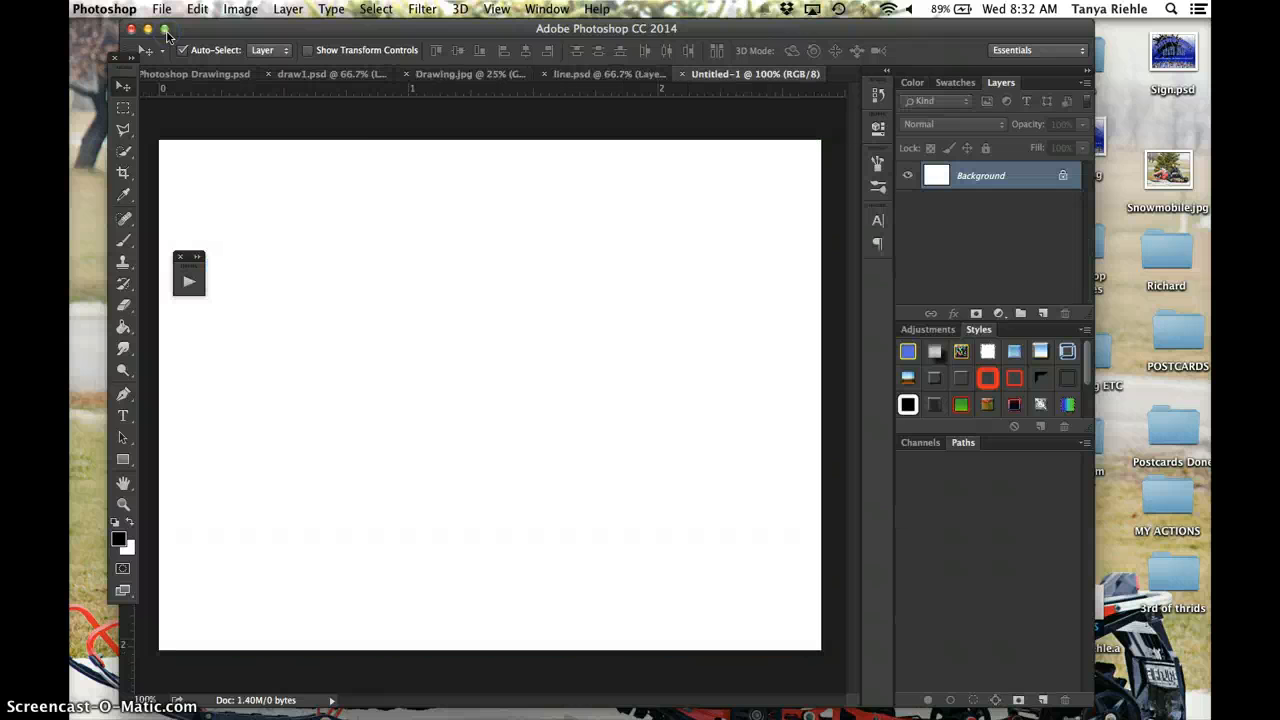
key(super+v)
Apply the Charcoal sketch filter to the pasted piece with thickness 1, detail 5 and light/dark balance 53.
click(422, 9)
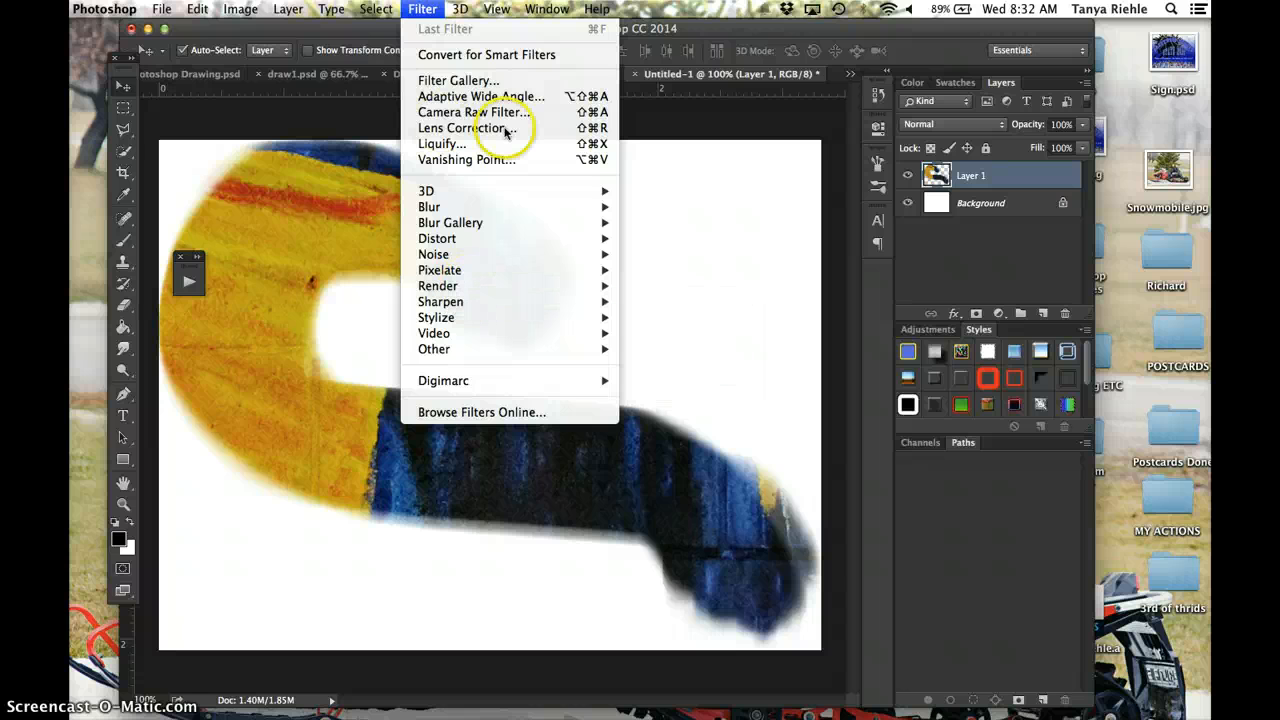
click(481, 80)
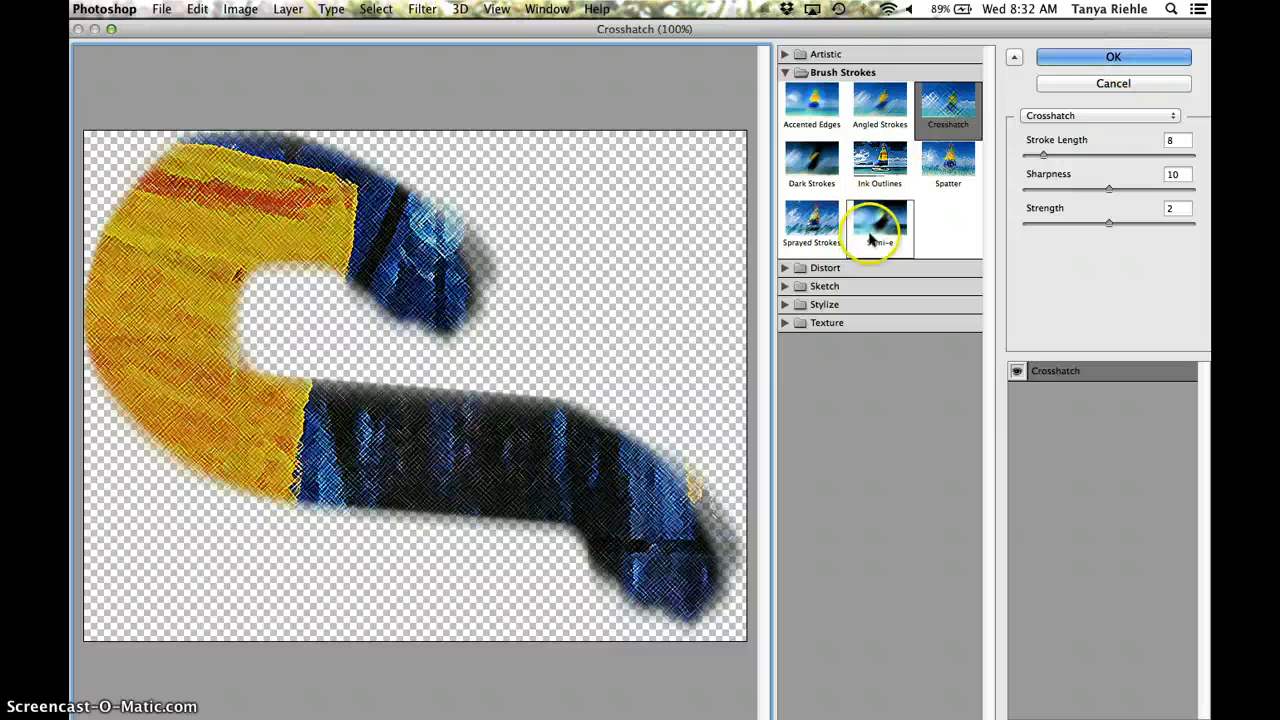
click(798, 230)
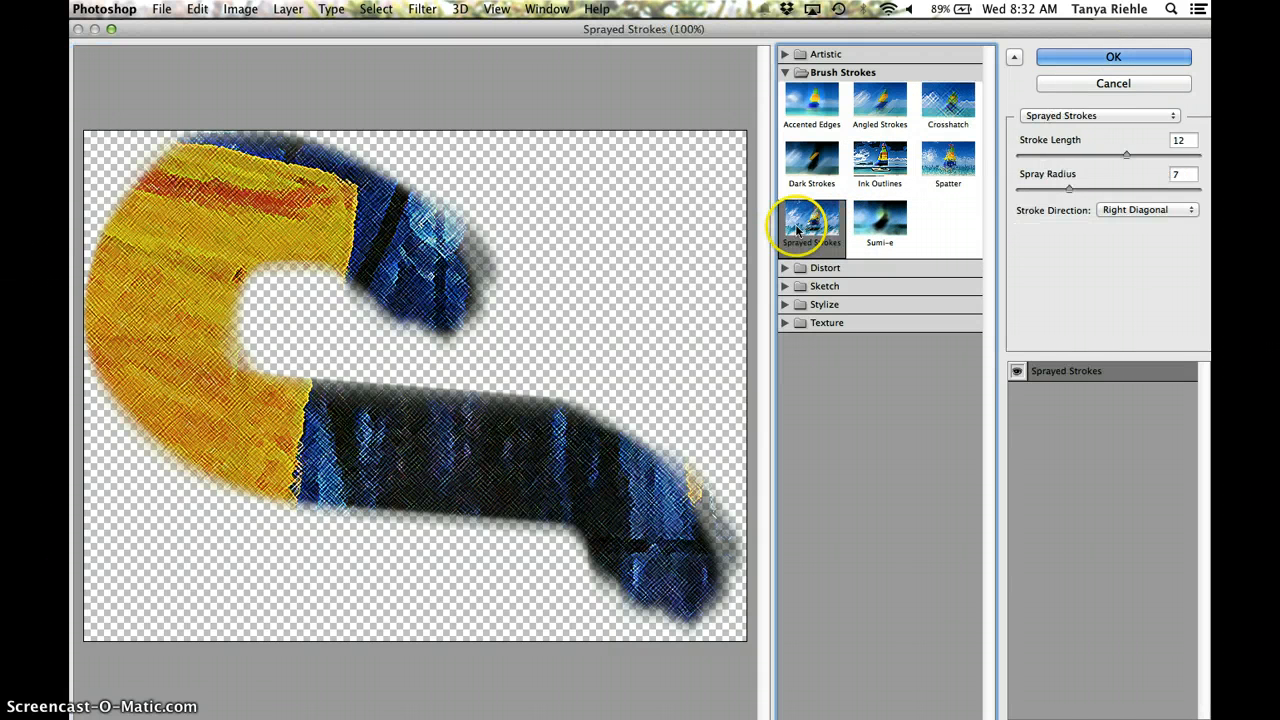
click(957, 113)
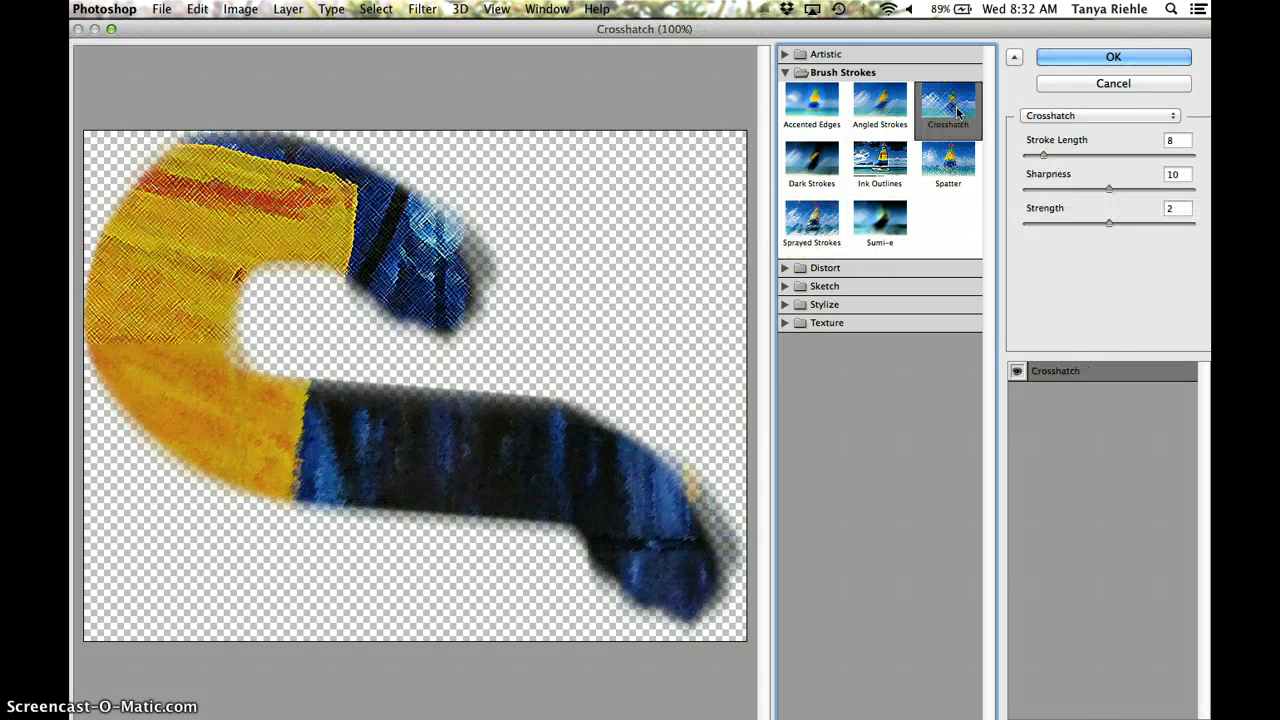
click(785, 287)
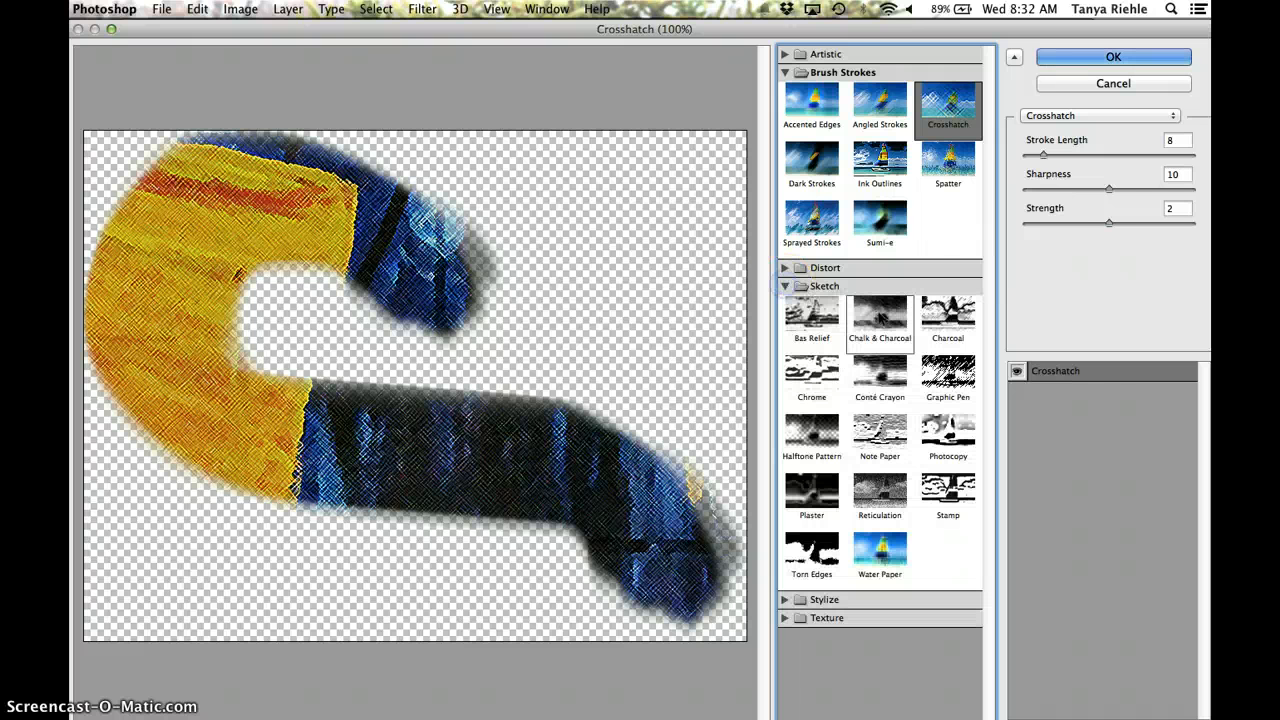
click(937, 312)
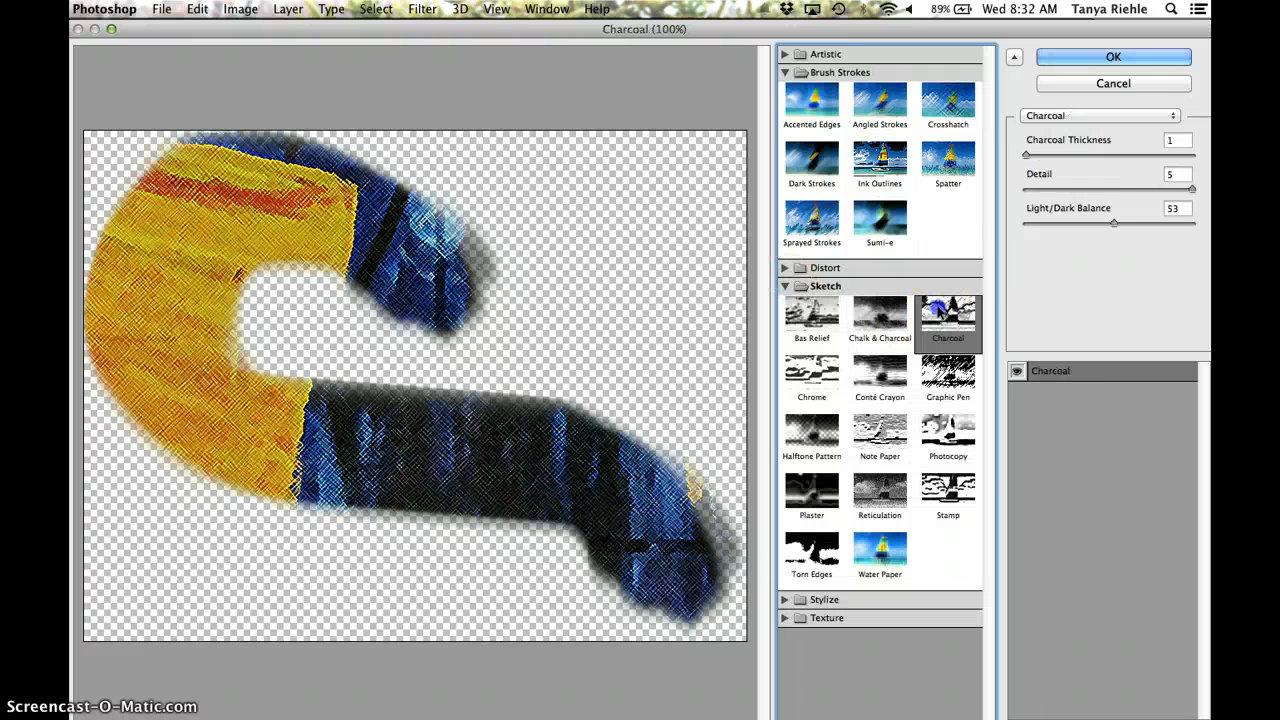
click(1097, 58)
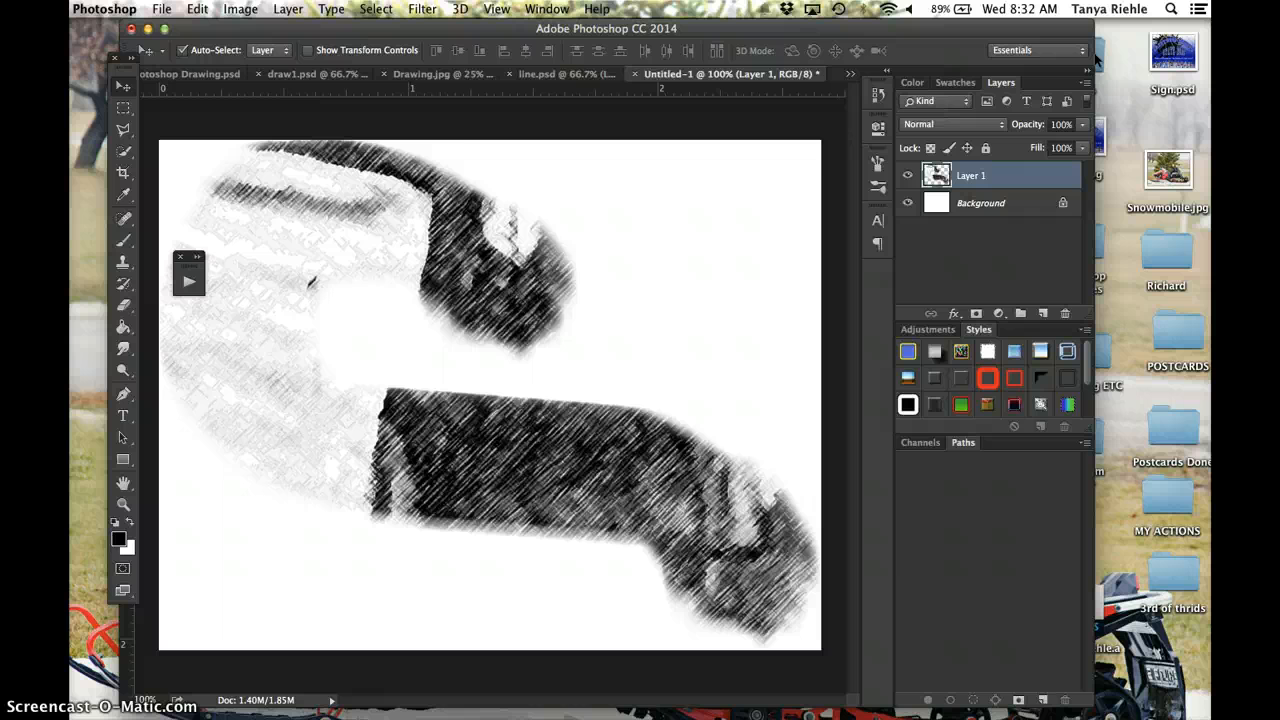
Copy the charcoal piece into Photoshop Drawing.psd above the Background and hide the painted stroke on Layer 9.
key(super+a)
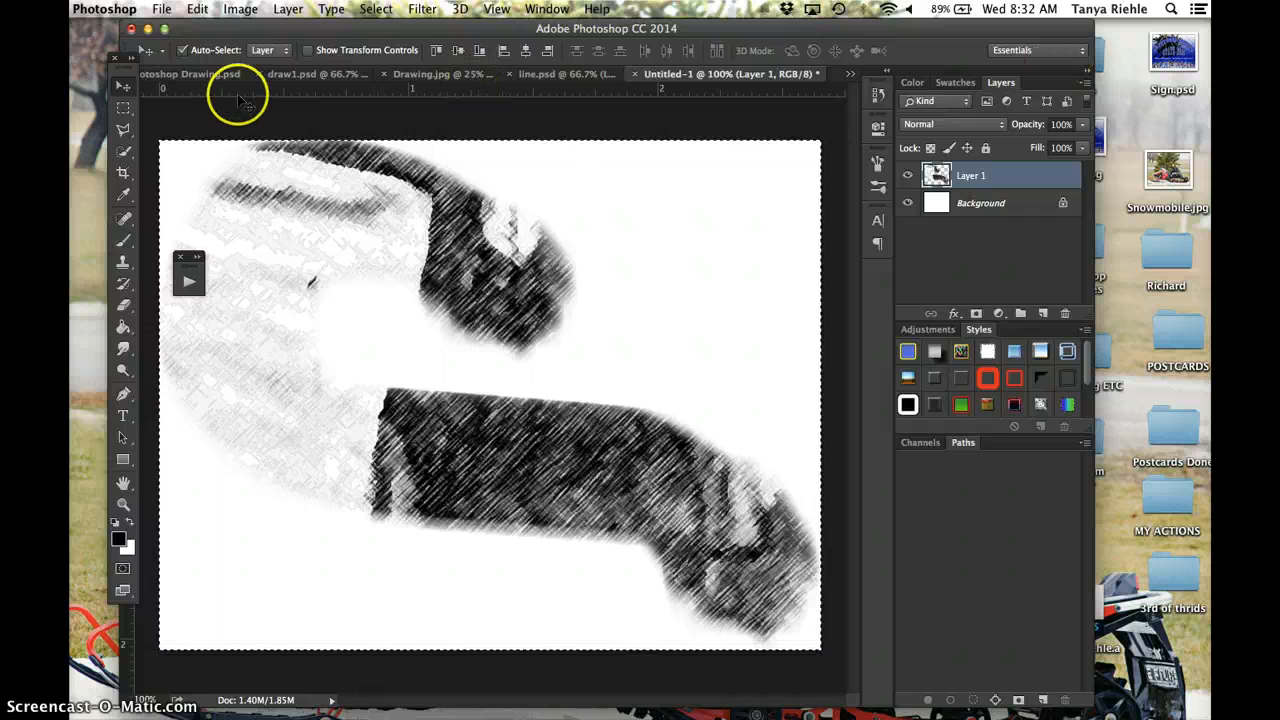
click(197, 74)
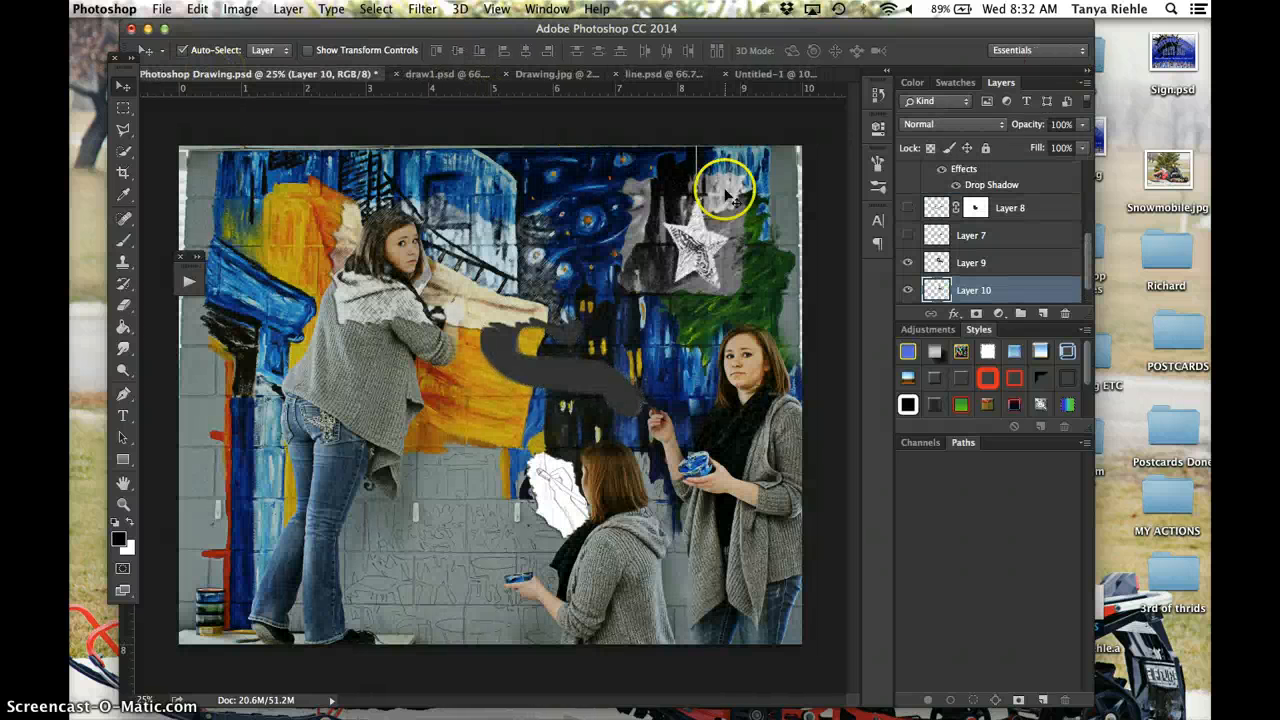
click(908, 263)
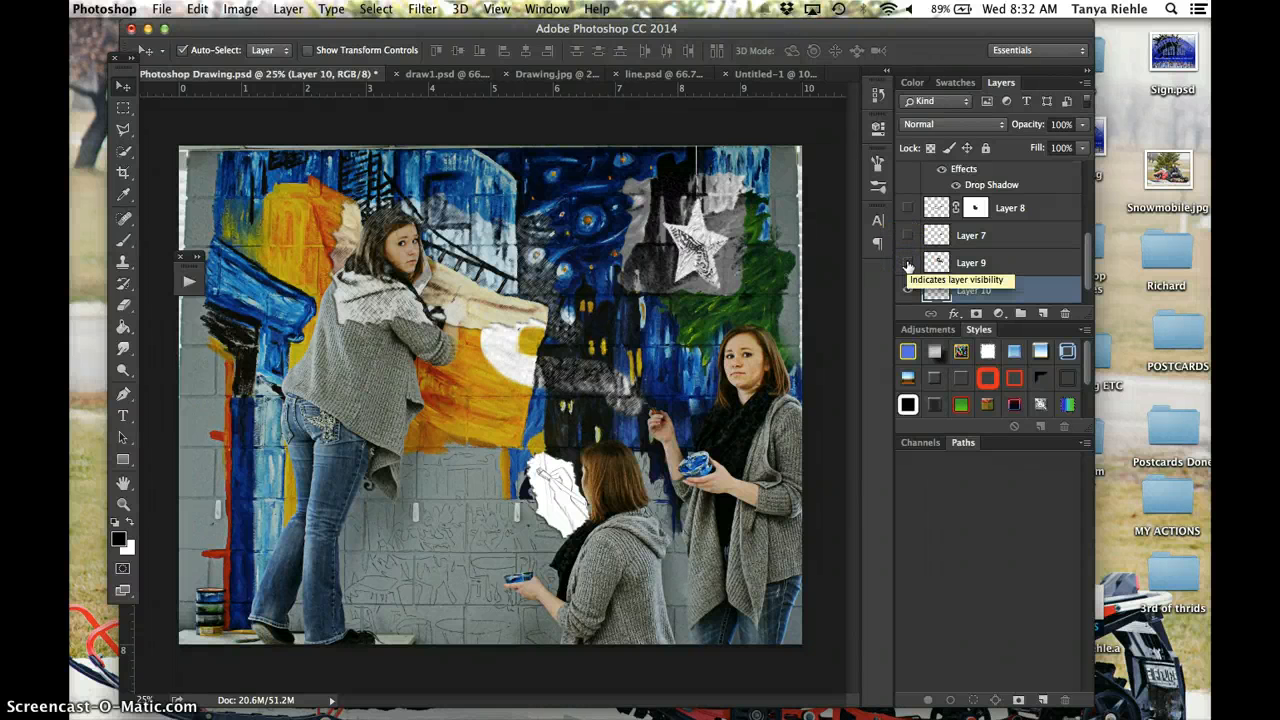
click(908, 264)
click(908, 264)
Show Layer 8 and Layer 7 again, and toggle Layer 10 off and on to compare the charcoal piece.
click(908, 235)
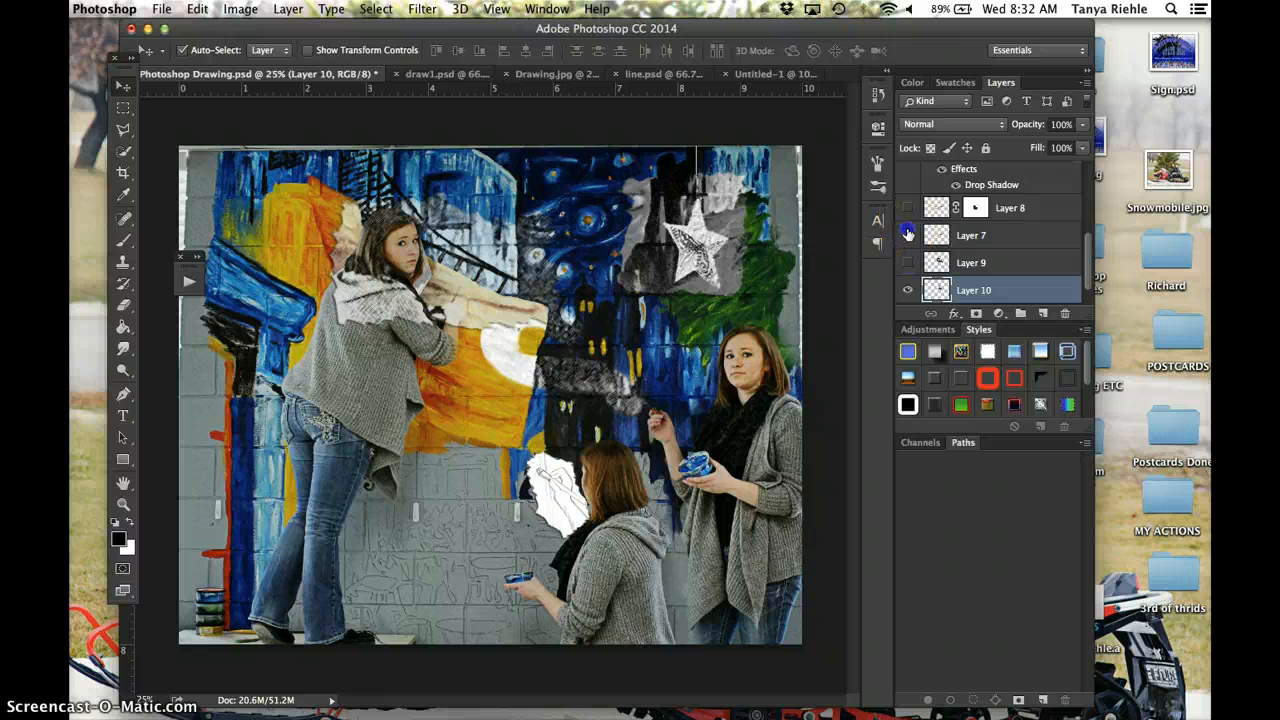
click(908, 235)
click(907, 207)
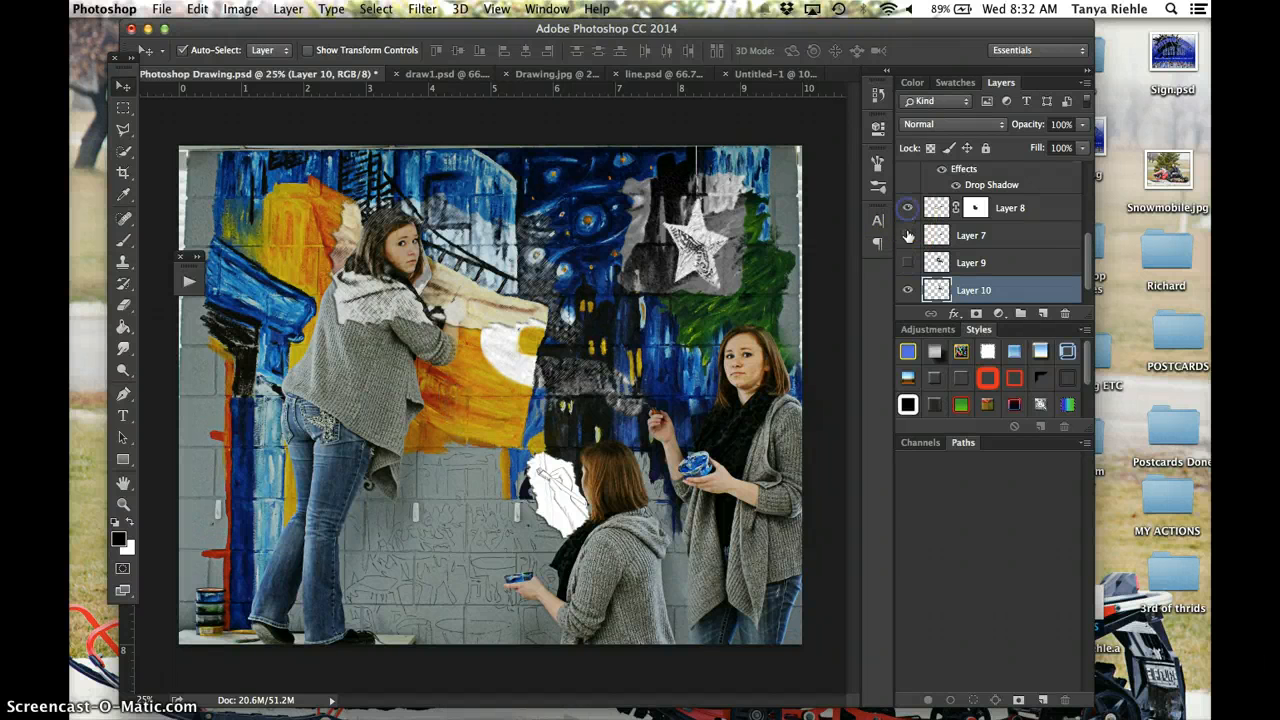
click(908, 235)
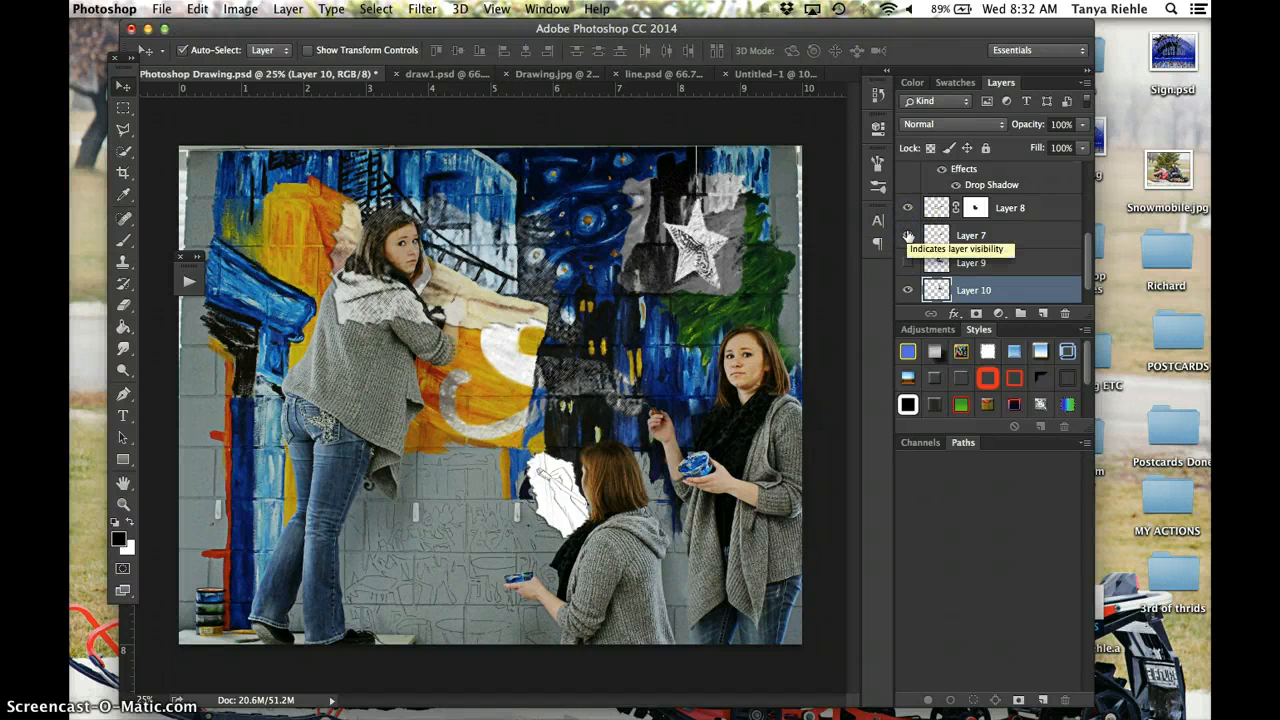
click(907, 291)
click(907, 291)
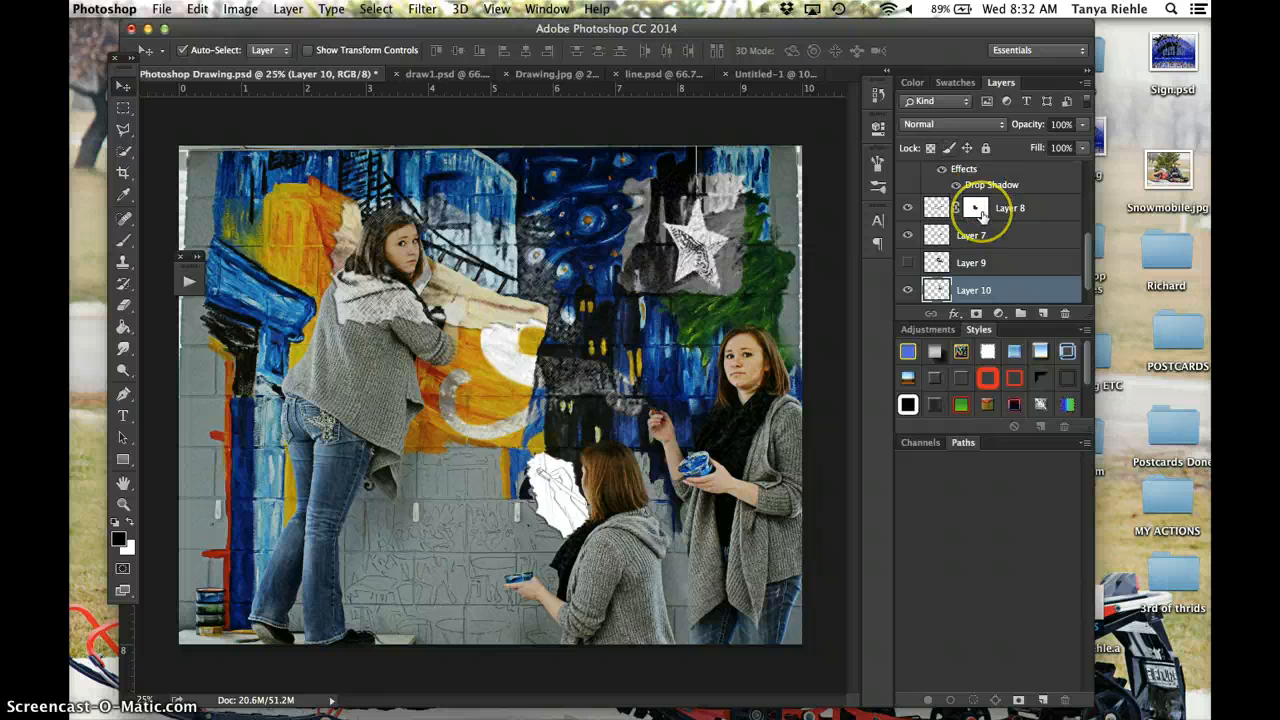
scroll(975, 208, up, 1)
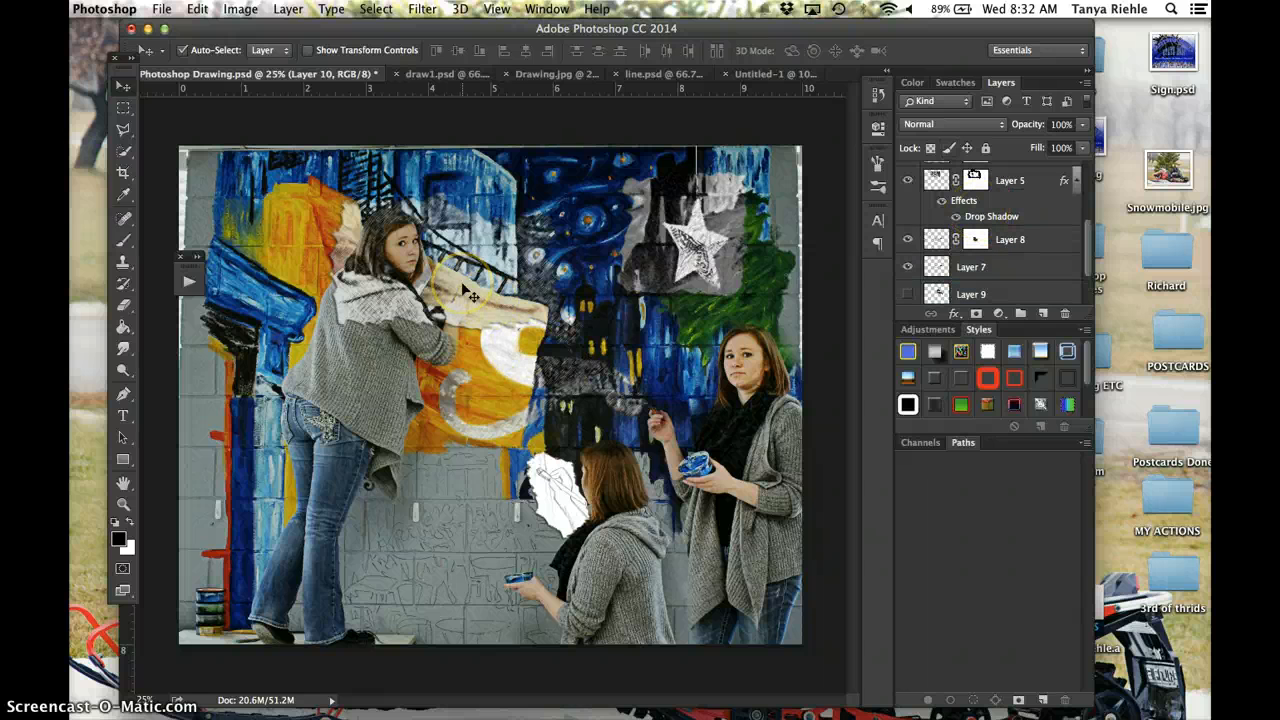